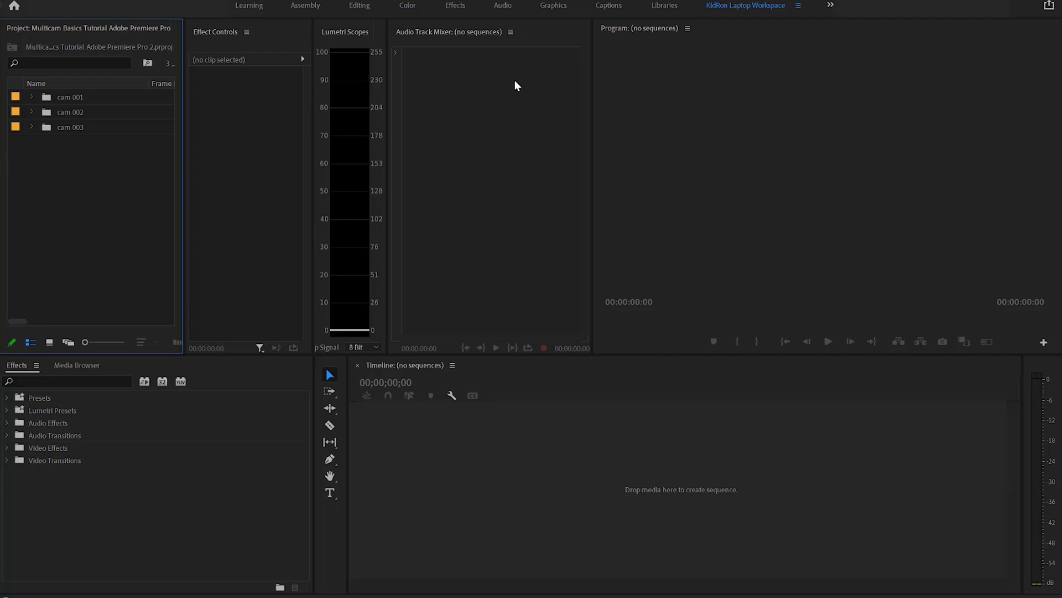
Expand the cam 001, cam 002 and cam 003 bins in the Project panel
{"action": "left_click", "coordinate": [32, 97]}
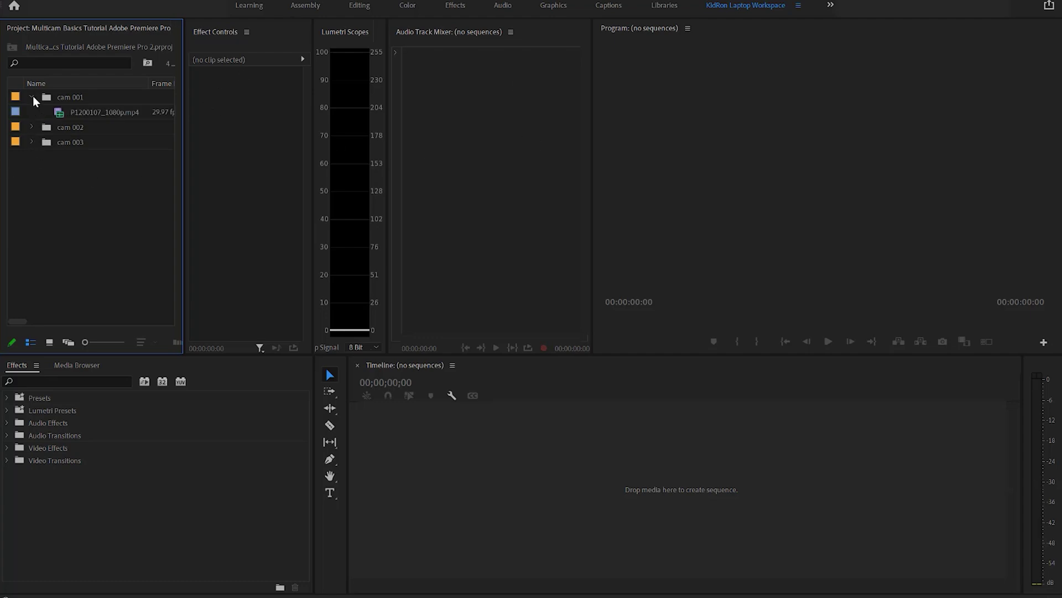
{"action": "left_click", "coordinate": [32, 127]}
{"action": "left_click", "coordinate": [31, 157]}
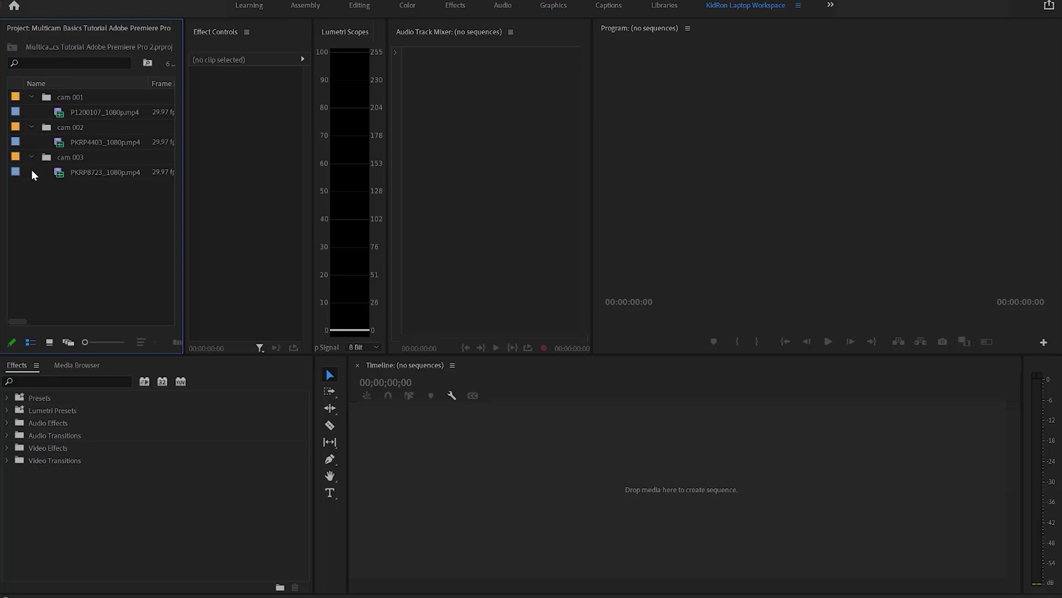
Create a P1200107_1080p sequence from the cam 001 clip and preview its footage
{"action": "left_click_drag", "start_coordinate": [87, 112], "coordinate": [583, 508]}
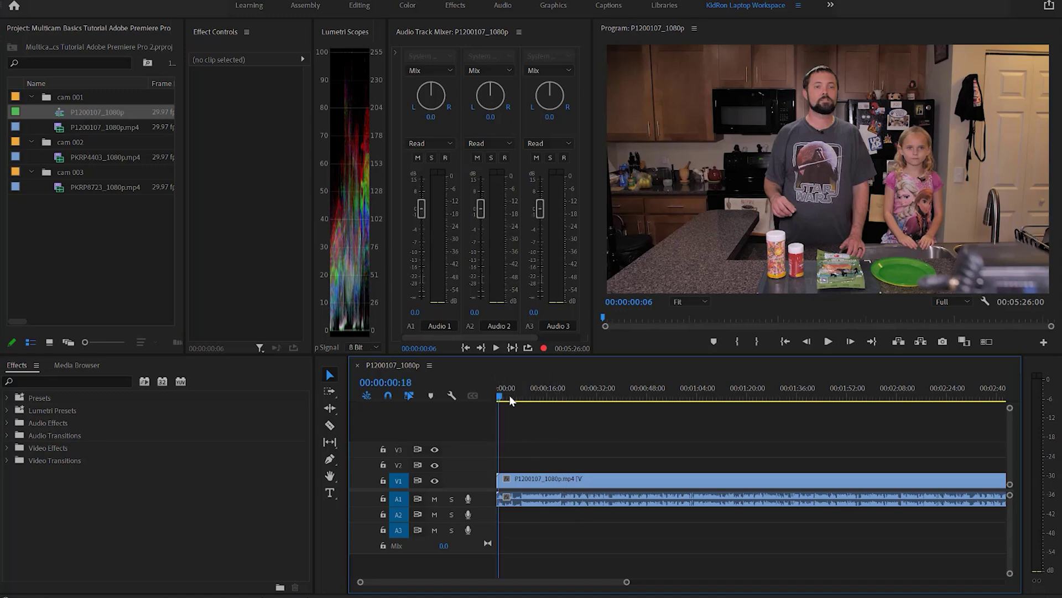
{"action": "left_click_drag", "start_coordinate": [501, 394], "coordinate": [458, 391]}
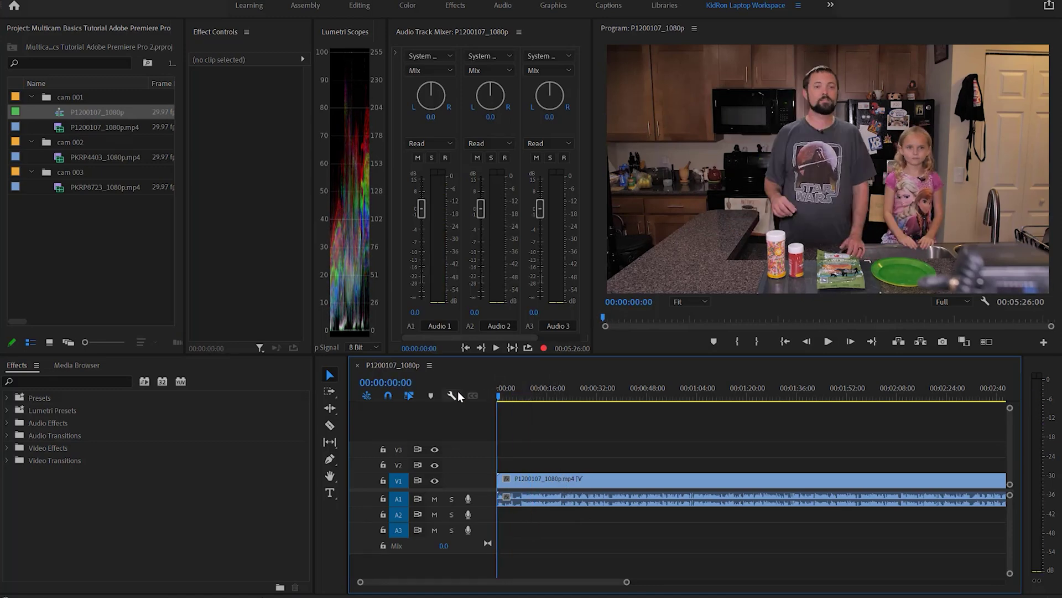
{"action": "key", "text": "XF86AudioLowerVolume"}
{"action": "left_click_drag", "start_coordinate": [81, 158], "coordinate": [496, 465]}
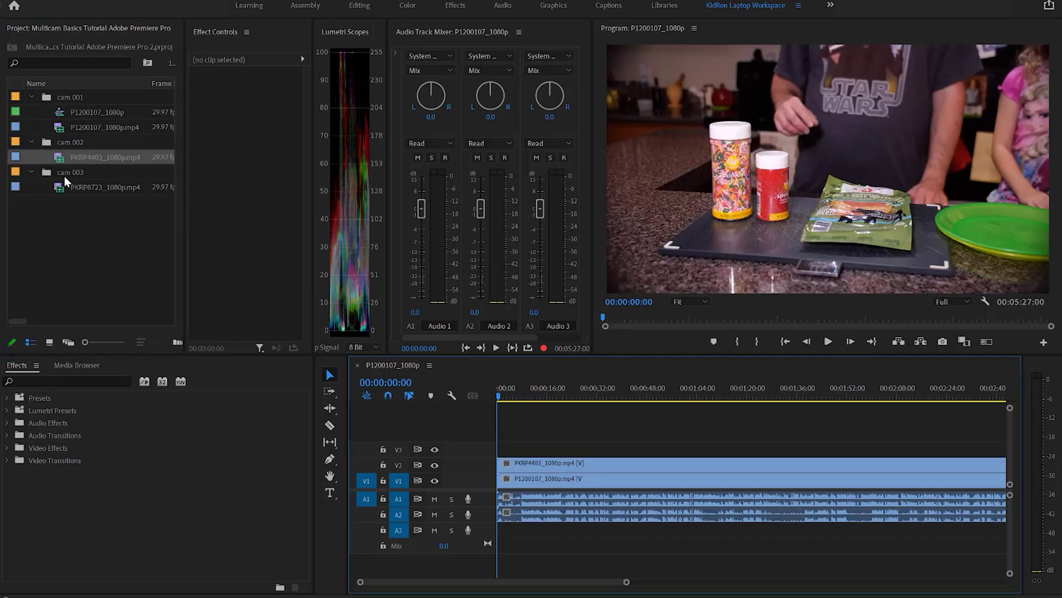
Place the cam 003 clip on V3/A3, then shift all six clips later in the timeline
{"action": "left_click_drag", "start_coordinate": [91, 186], "coordinate": [490, 455]}
{"action": "left_click_drag", "start_coordinate": [624, 585], "coordinate": [840, 579]}
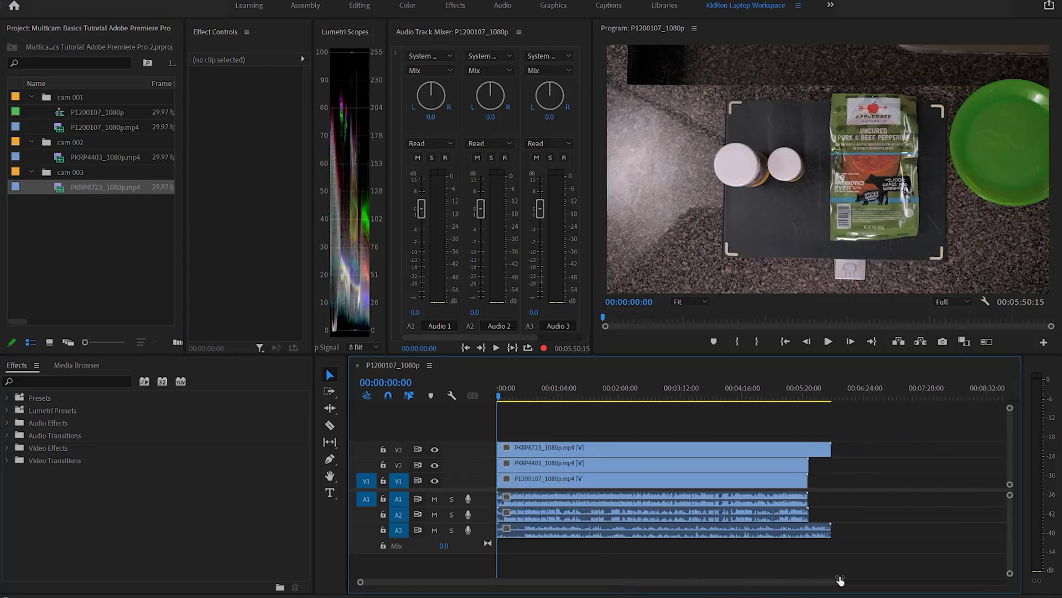
{"action": "left_click_drag", "start_coordinate": [600, 418], "coordinate": [629, 512]}
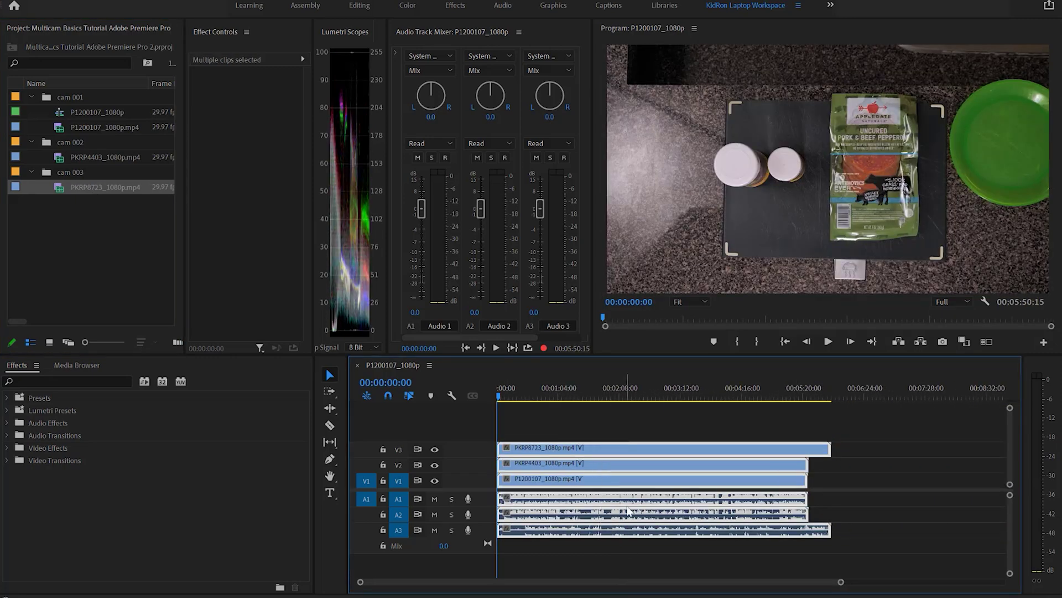
{"action": "left_click_drag", "start_coordinate": [624, 457], "coordinate": [689, 448]}
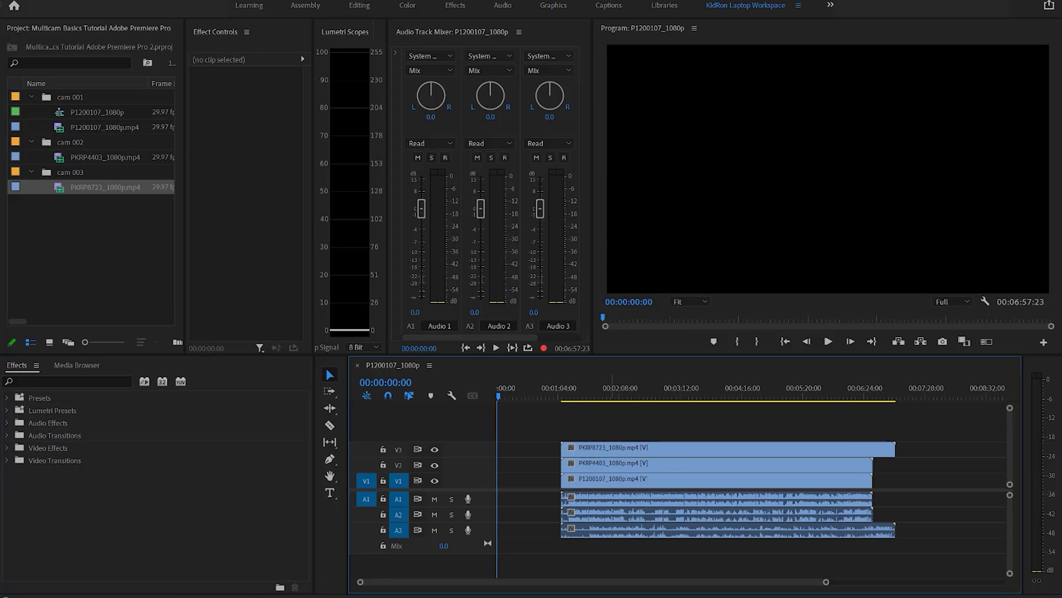
Synchronize the three camera clips by audio using Track Channel 1
{"action": "left_click_drag", "start_coordinate": [641, 558], "coordinate": [710, 502]}
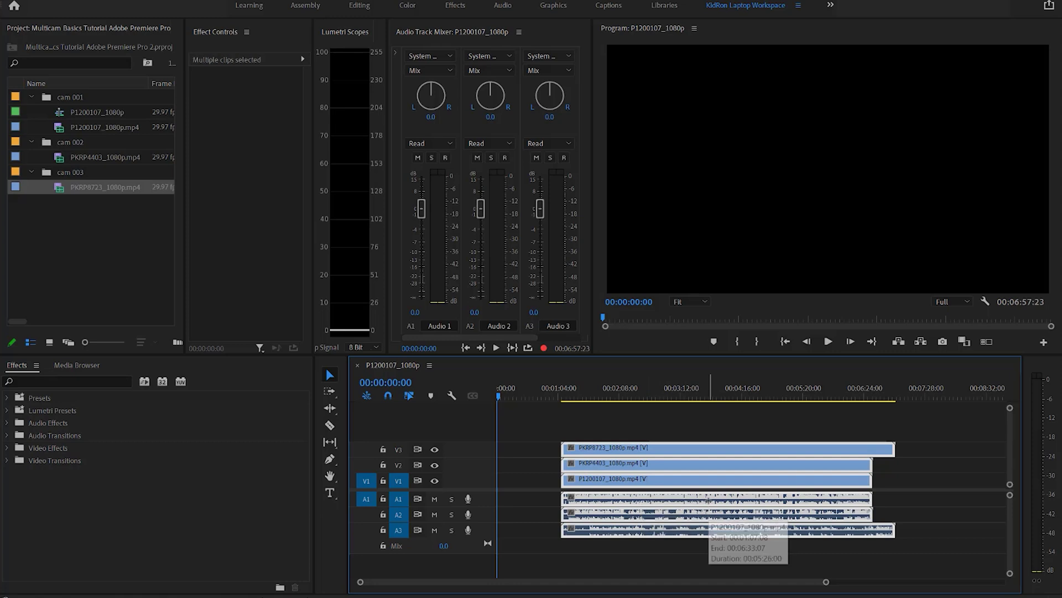
{"action": "right_click", "coordinate": [711, 504]}
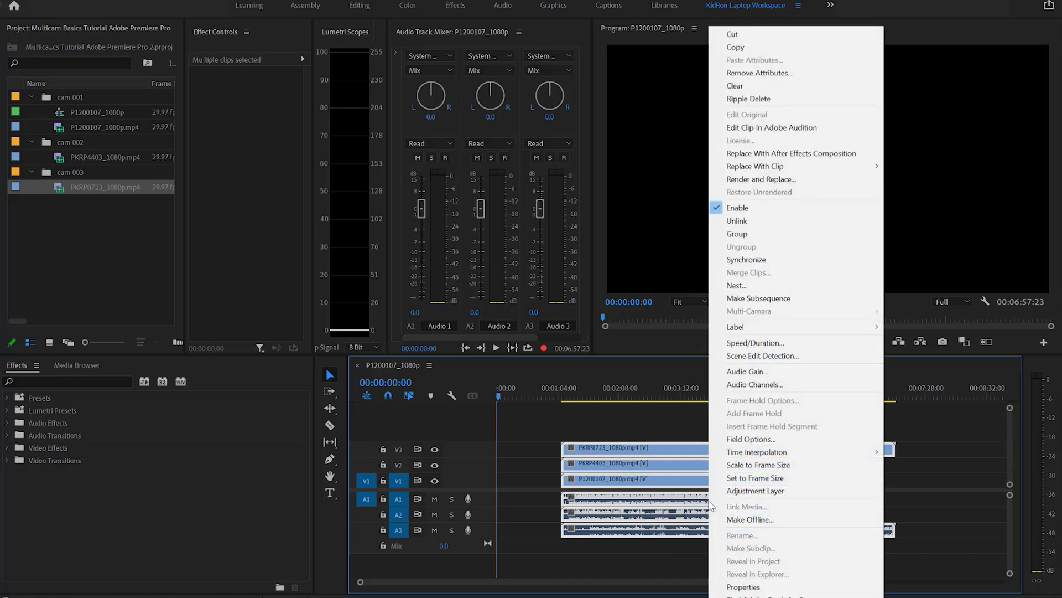
{"action": "left_click", "coordinate": [783, 259]}
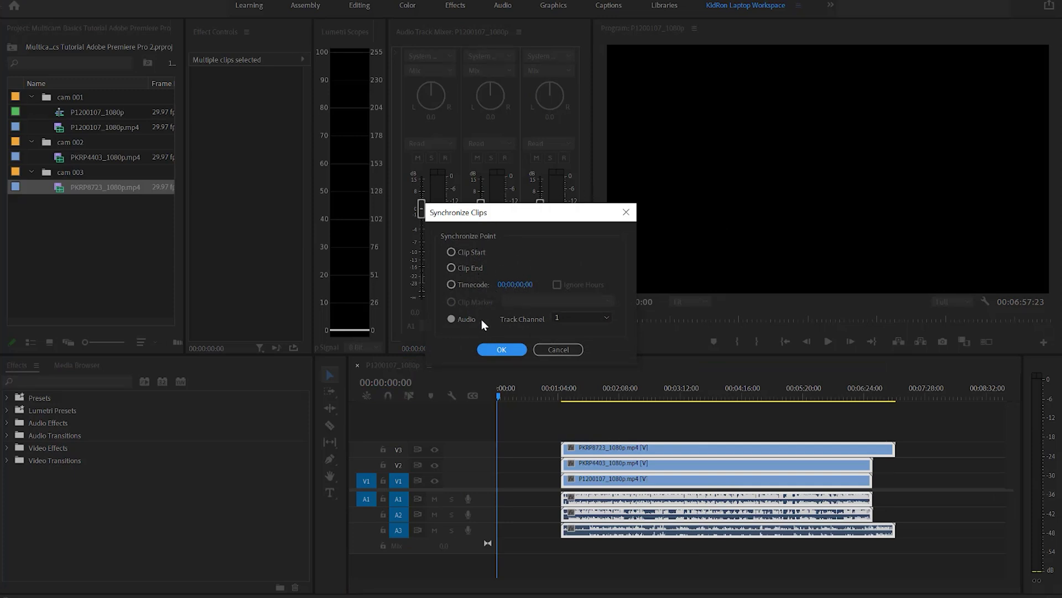
{"action": "left_click", "coordinate": [606, 317]}
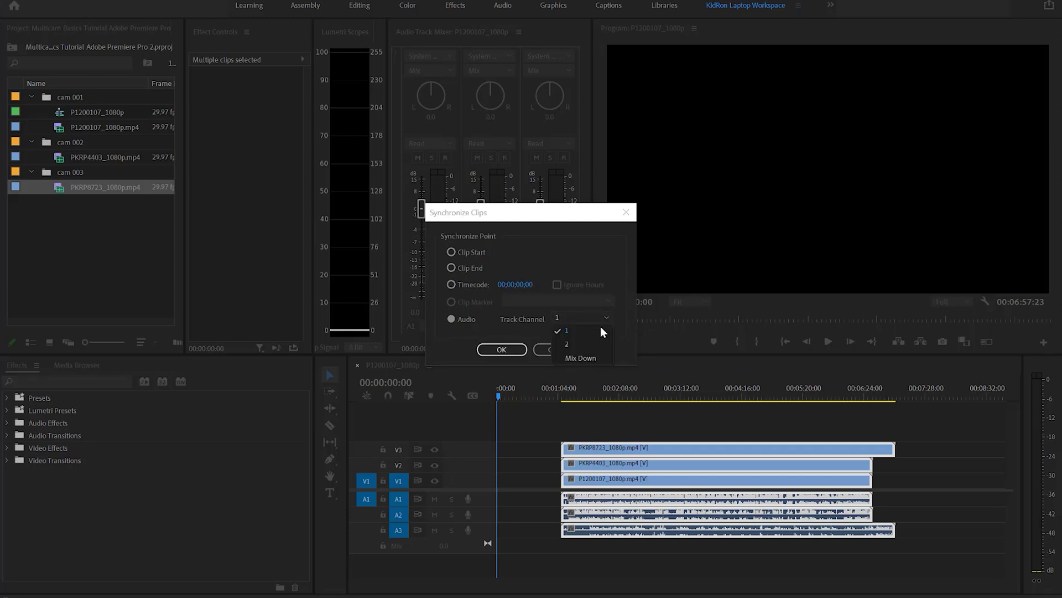
{"action": "left_click", "coordinate": [577, 329]}
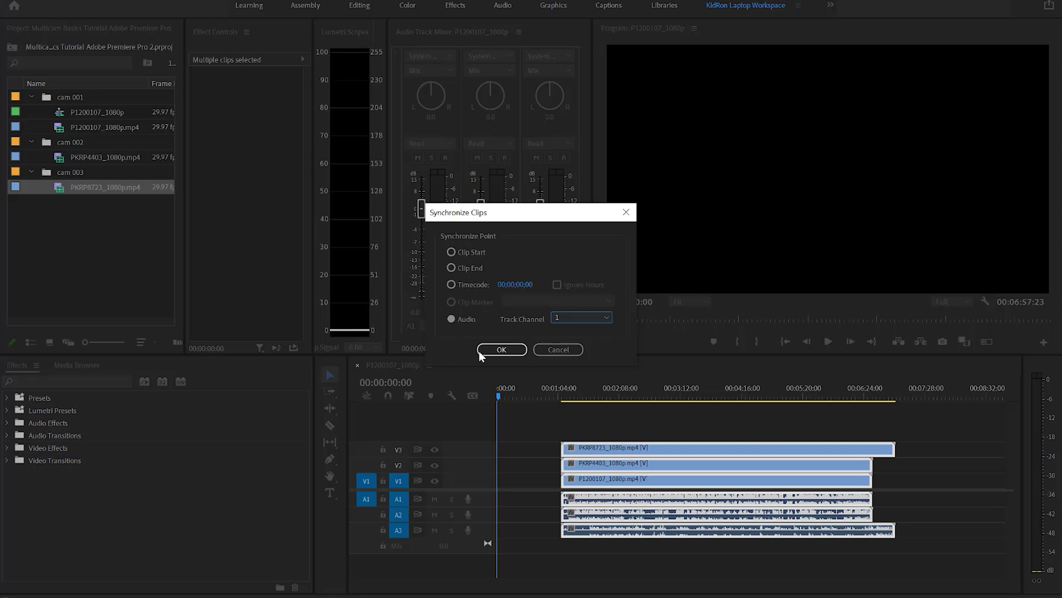
{"action": "left_click", "coordinate": [501, 349]}
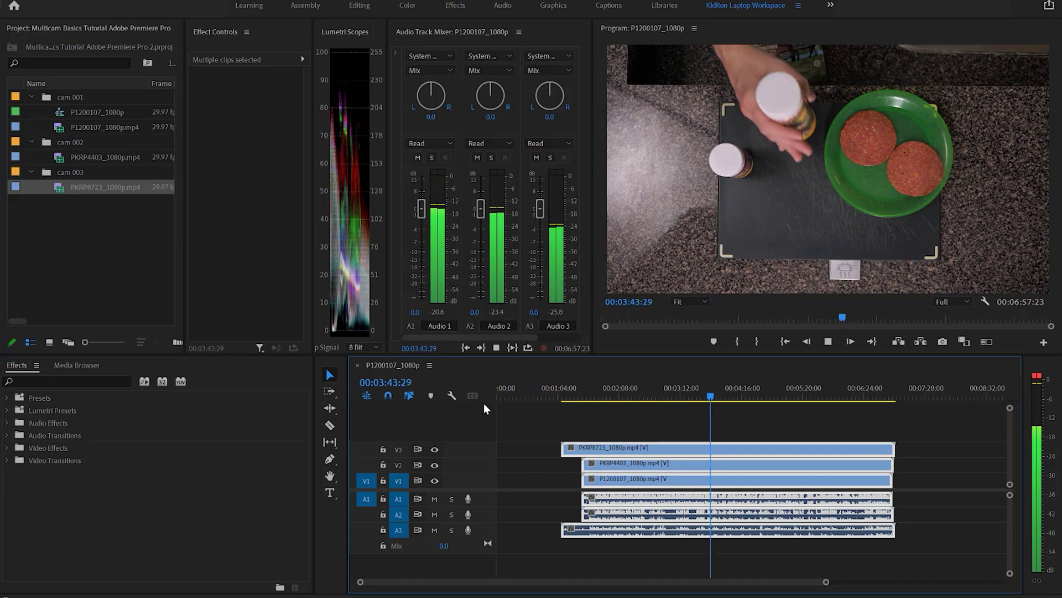
{"action": "key", "text": "space"}
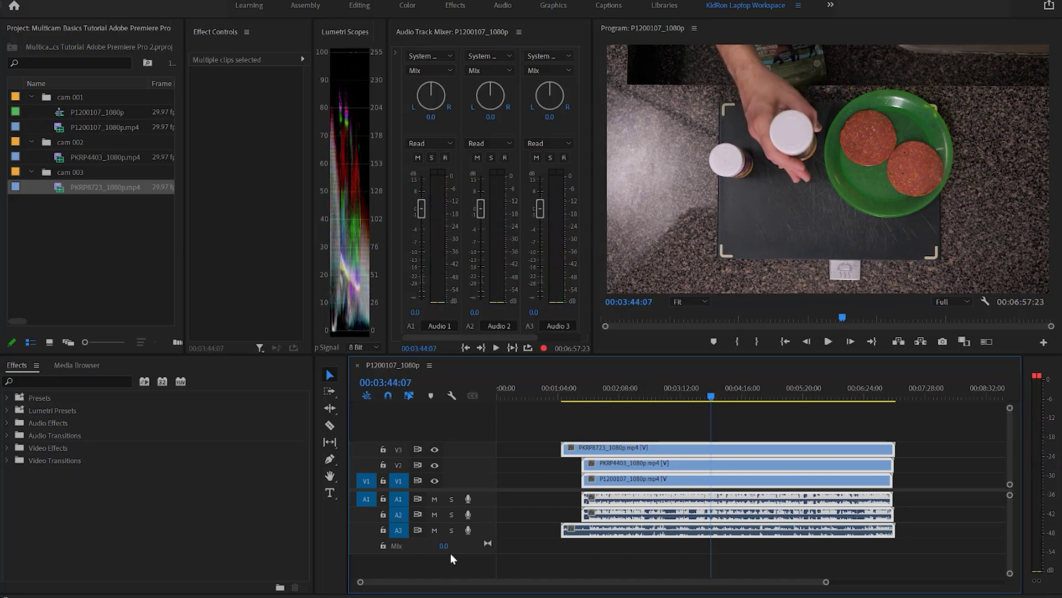
Mute audio track A3
{"action": "left_click", "coordinate": [435, 531]}
{"action": "scroll", "coordinate": [489, 523], "scroll_direction": "up", "scroll_amount": 2}
{"action": "scroll", "coordinate": [490, 511], "scroll_direction": "up", "scroll_amount": 2}
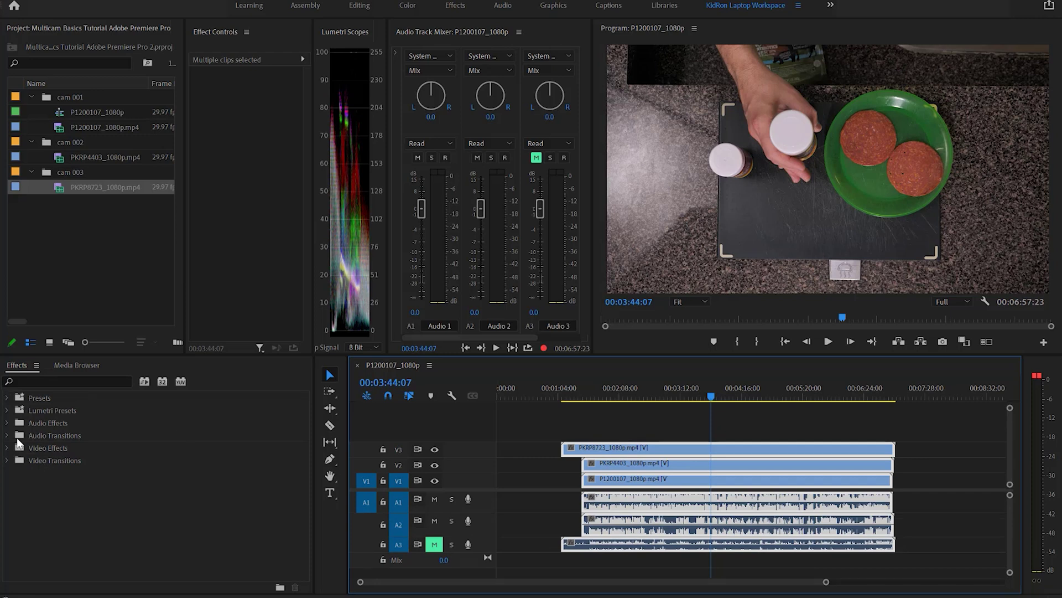
Apply the DeNoise effect to the cam 001 and cam 002 audio clips on A1 and A2
{"action": "left_click", "coordinate": [8, 436]}
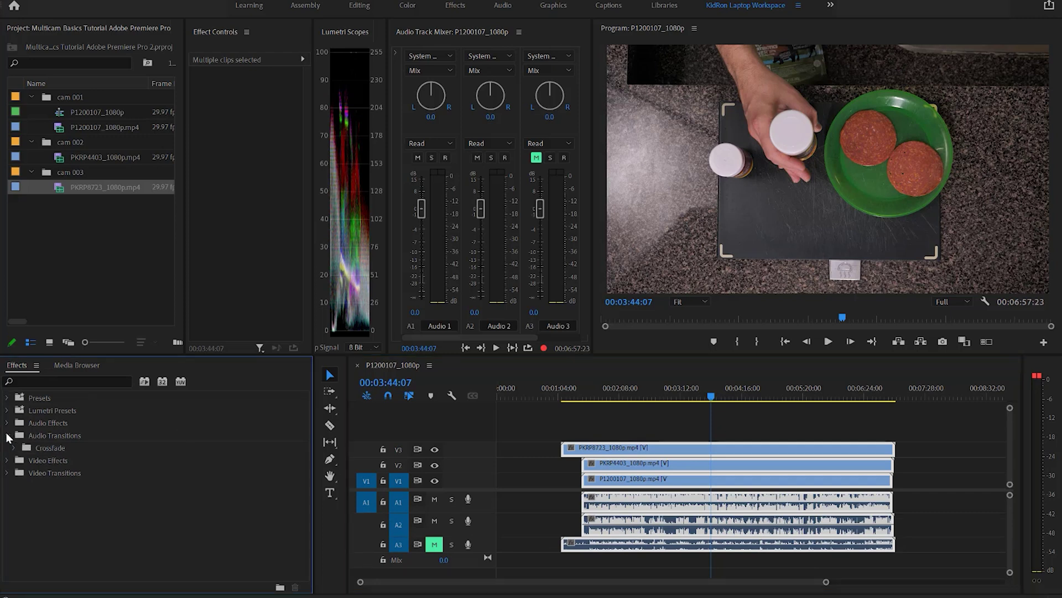
{"action": "left_click", "coordinate": [8, 435]}
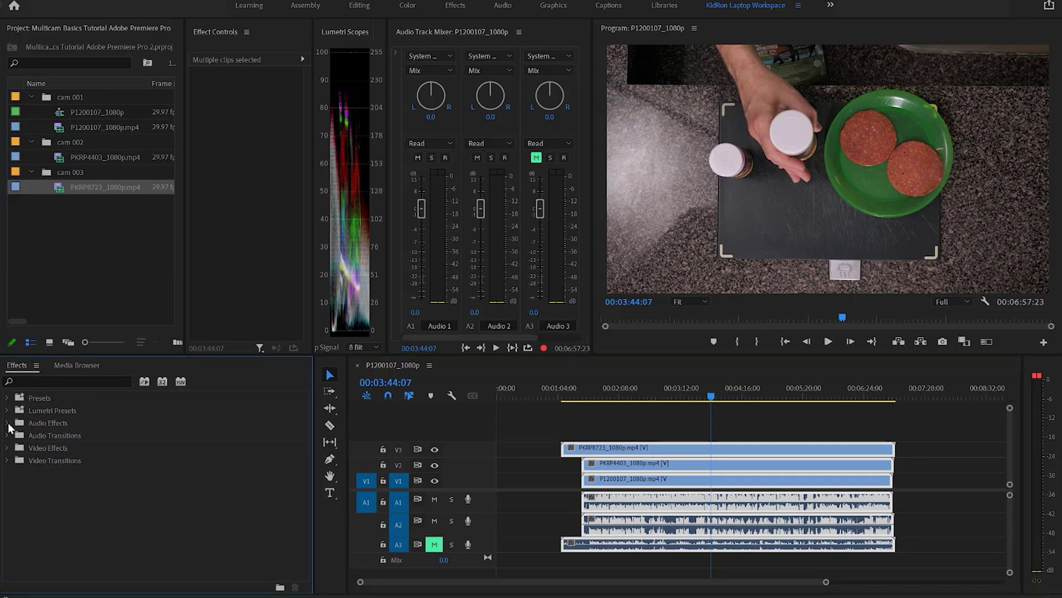
{"action": "left_click", "coordinate": [8, 422]}
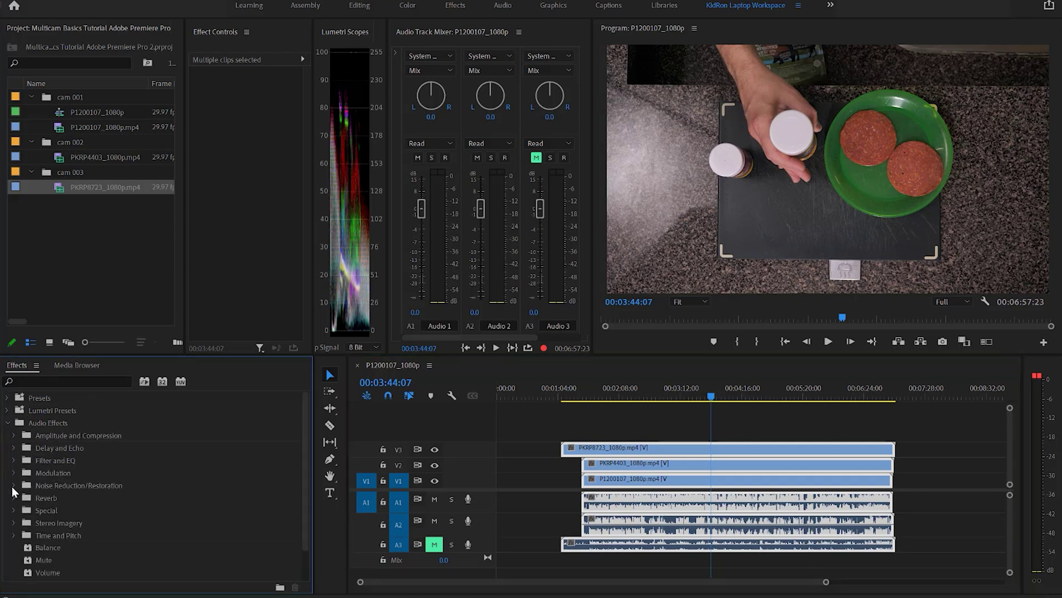
{"action": "left_click", "coordinate": [13, 486]}
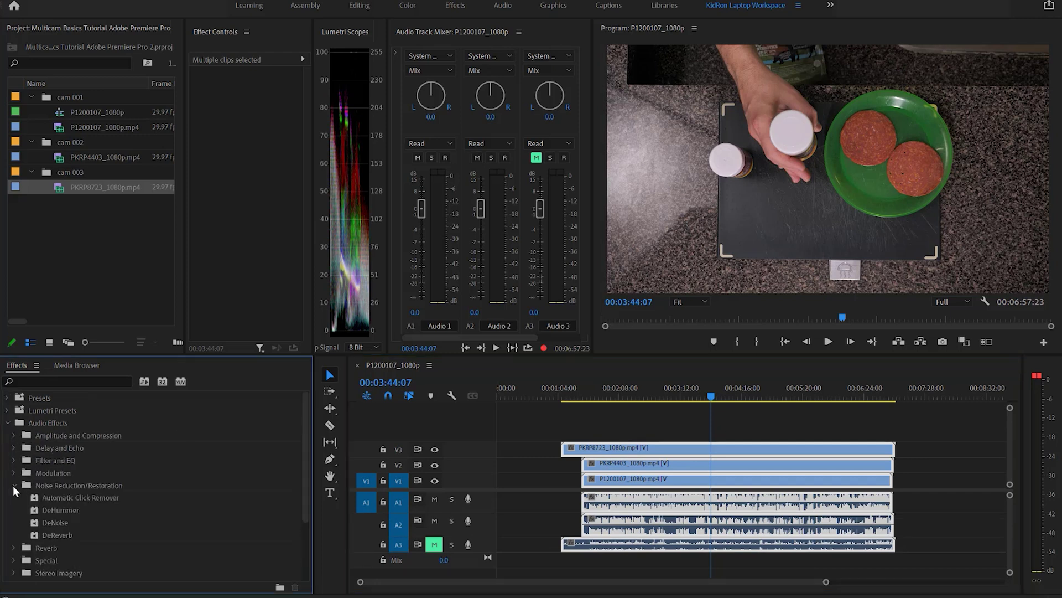
{"action": "left_click", "coordinate": [62, 522]}
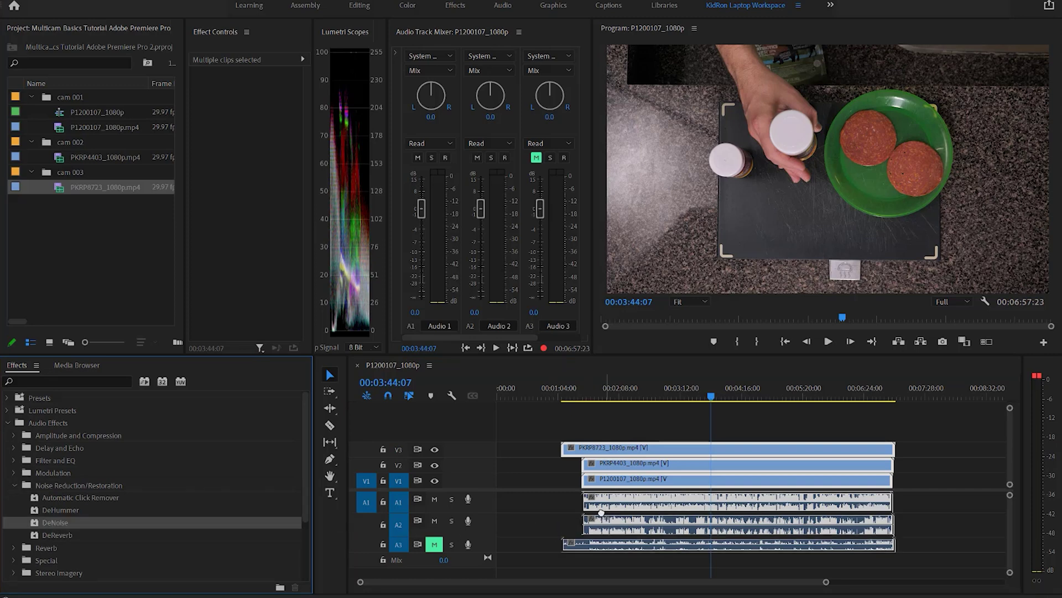
{"action": "left_click", "coordinate": [545, 537]}
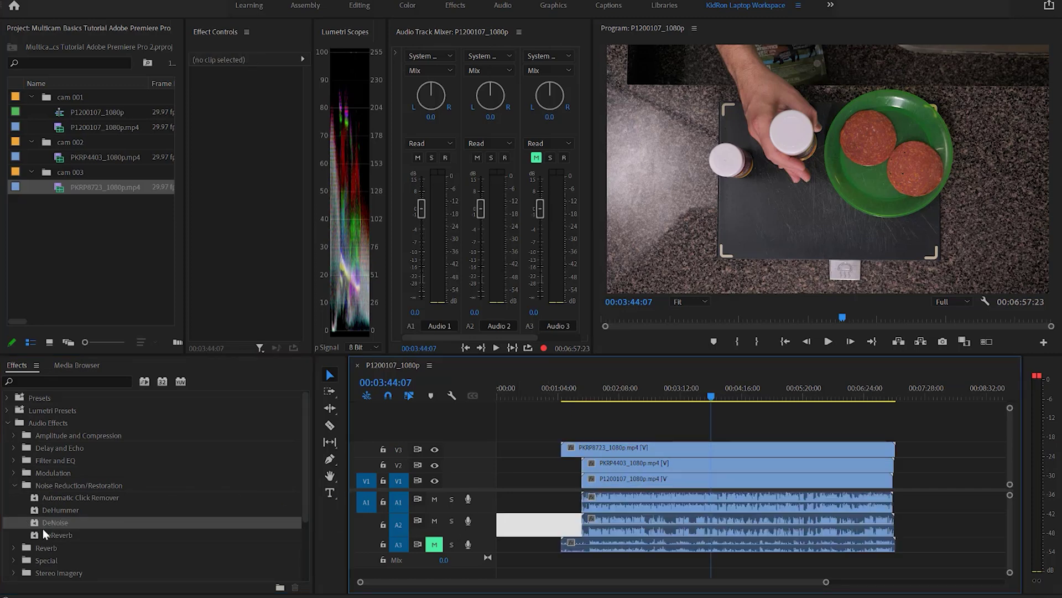
{"action": "left_click_drag", "start_coordinate": [52, 524], "coordinate": [636, 501]}
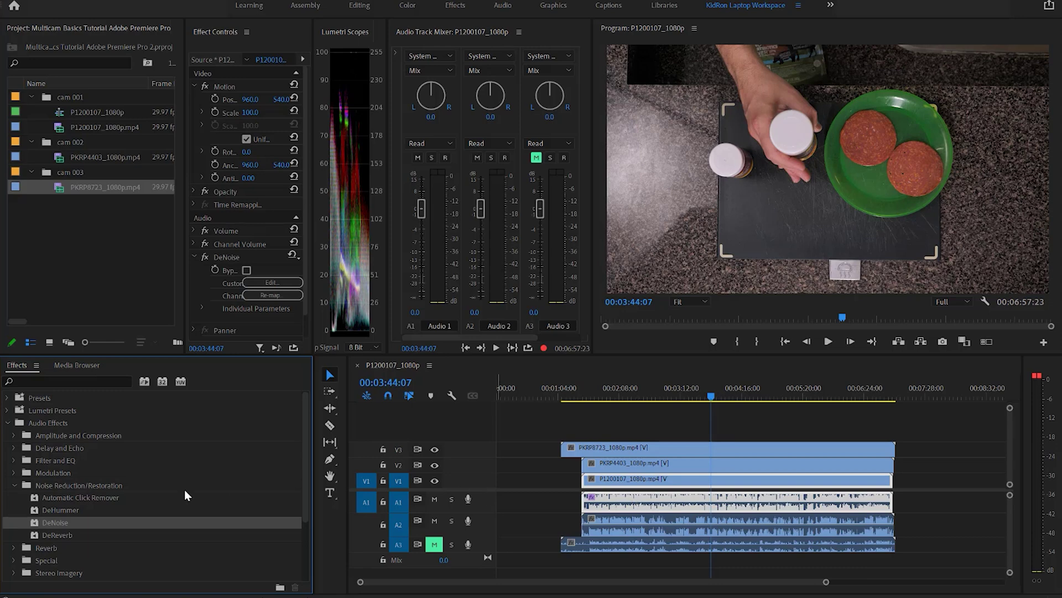
{"action": "left_click_drag", "start_coordinate": [62, 522], "coordinate": [673, 526]}
Trim the cam 003 clip's start to line up with cam 001 at 00:01:40:17
{"action": "left_click", "coordinate": [593, 388]}
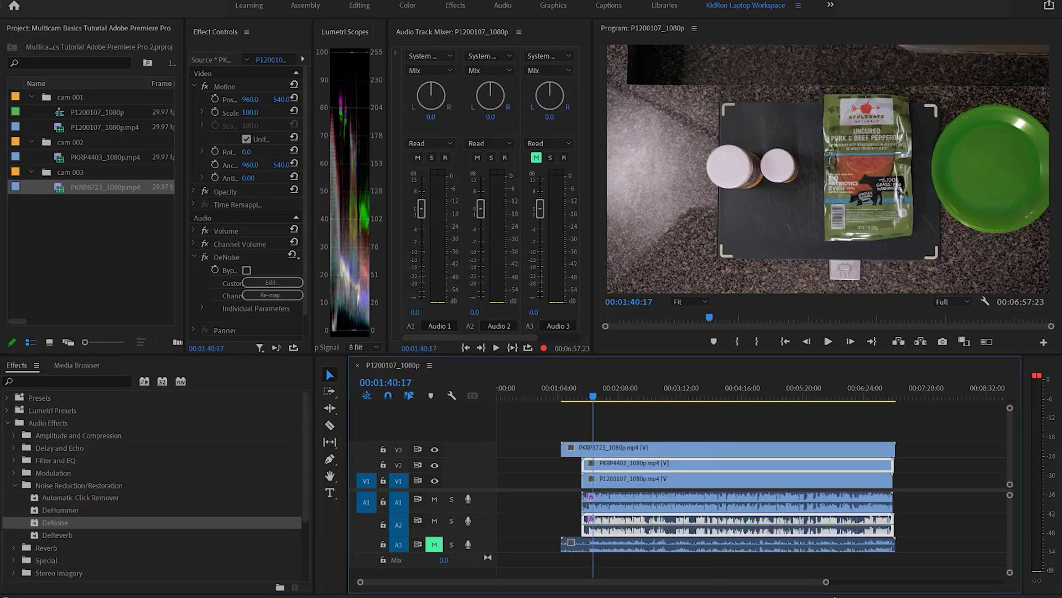
{"action": "left_click_drag", "start_coordinate": [826, 584], "coordinate": [657, 582]}
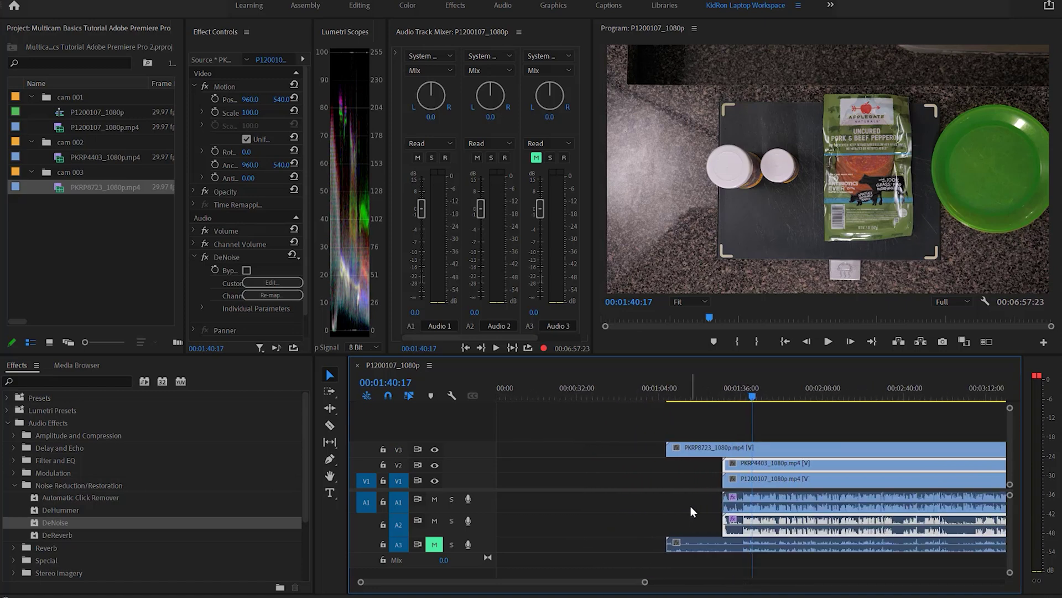
{"action": "left_click", "coordinate": [649, 486]}
{"action": "left_click_drag", "start_coordinate": [601, 447], "coordinate": [648, 447]}
Trim the cam 002 and cam 003 ends to match cam 001, then view the whole 00:06:55:08 sequence
{"action": "scroll", "coordinate": [790, 555], "scroll_direction": "down", "scroll_amount": 3}
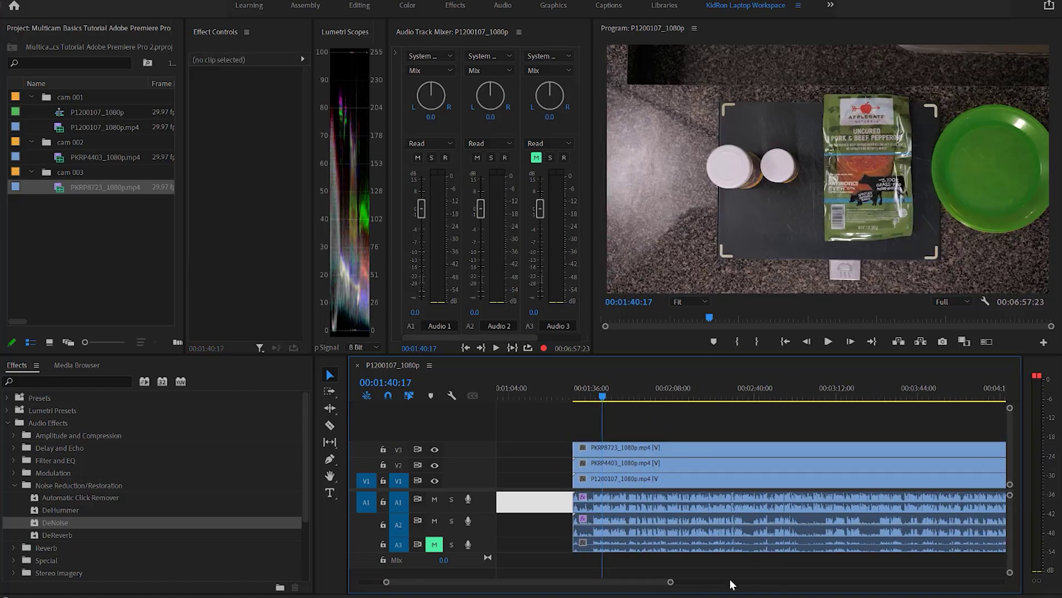
{"action": "scroll", "coordinate": [732, 567], "scroll_direction": "down", "scroll_amount": 3}
{"action": "scroll", "coordinate": [719, 576], "scroll_direction": "down", "scroll_amount": 1}
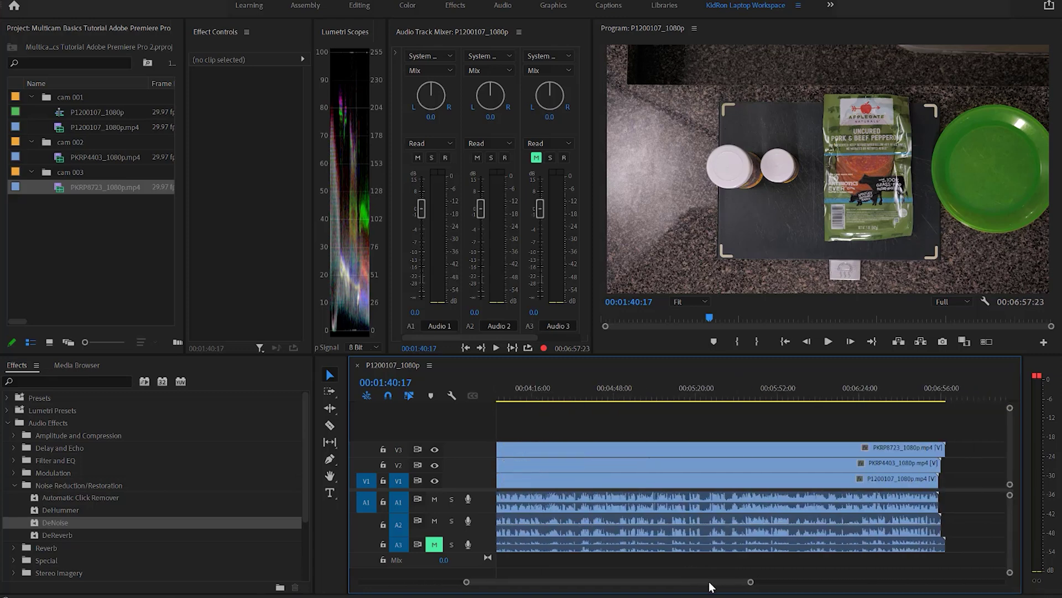
{"action": "scroll", "coordinate": [736, 586], "scroll_direction": "down", "scroll_amount": 2}
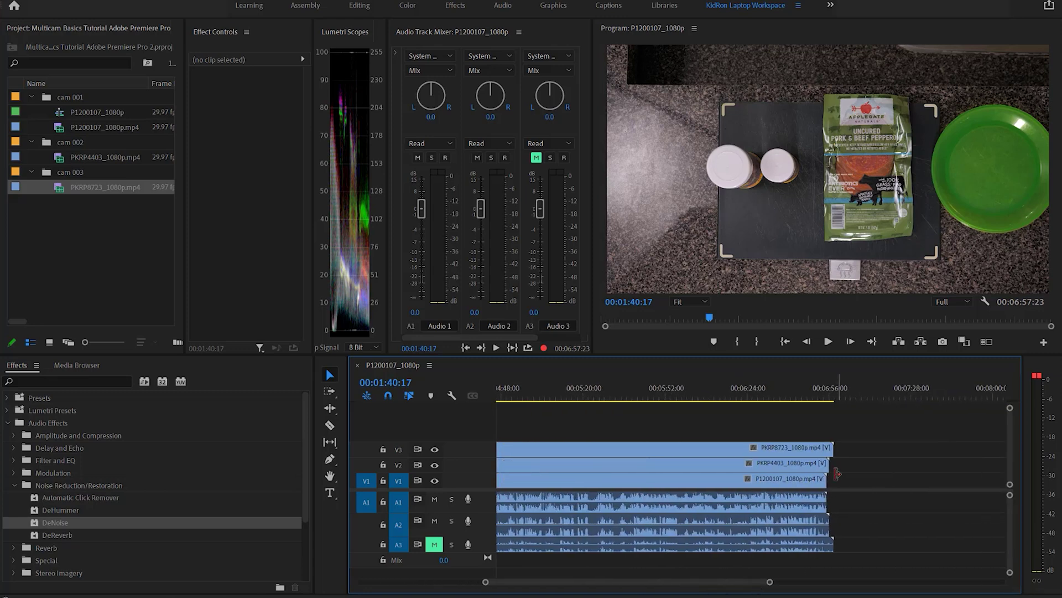
{"action": "left_click_drag", "start_coordinate": [825, 465], "coordinate": [827, 447]}
{"action": "left_click_drag", "start_coordinate": [771, 585], "coordinate": [882, 582]}
{"action": "left_click", "coordinate": [612, 395]}
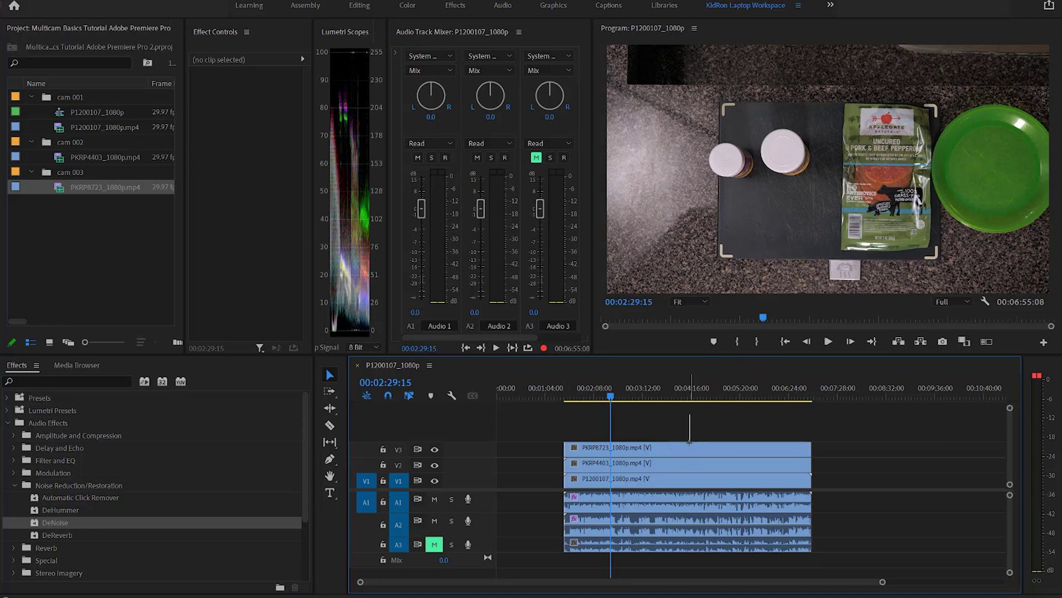
Nest the three stacked camera clips into a sequence named 'multicam test'
{"action": "left_click_drag", "start_coordinate": [689, 443], "coordinate": [721, 481]}
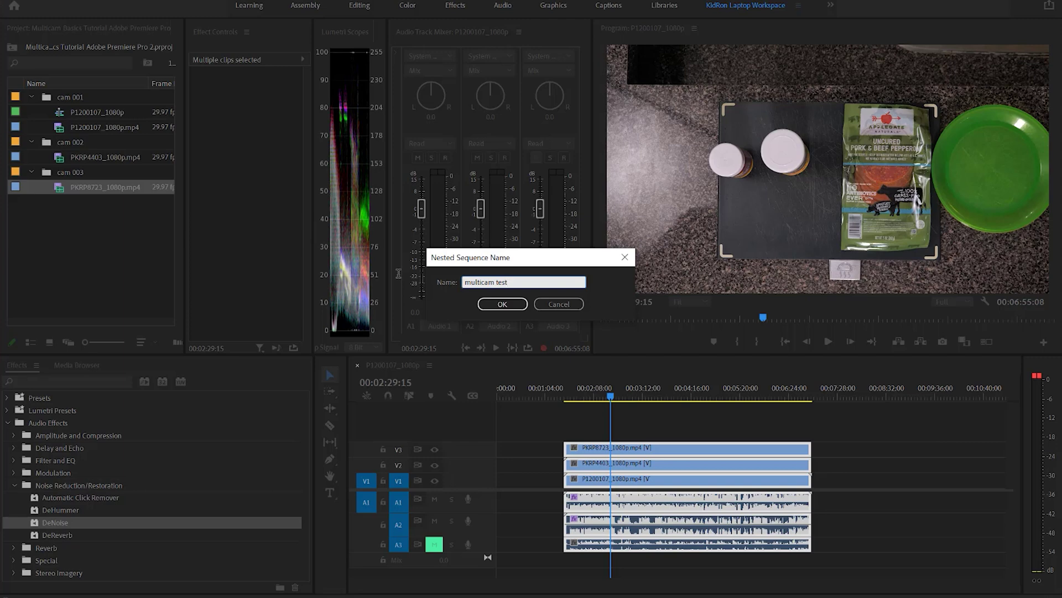
{"action": "key", "text": "Return"}
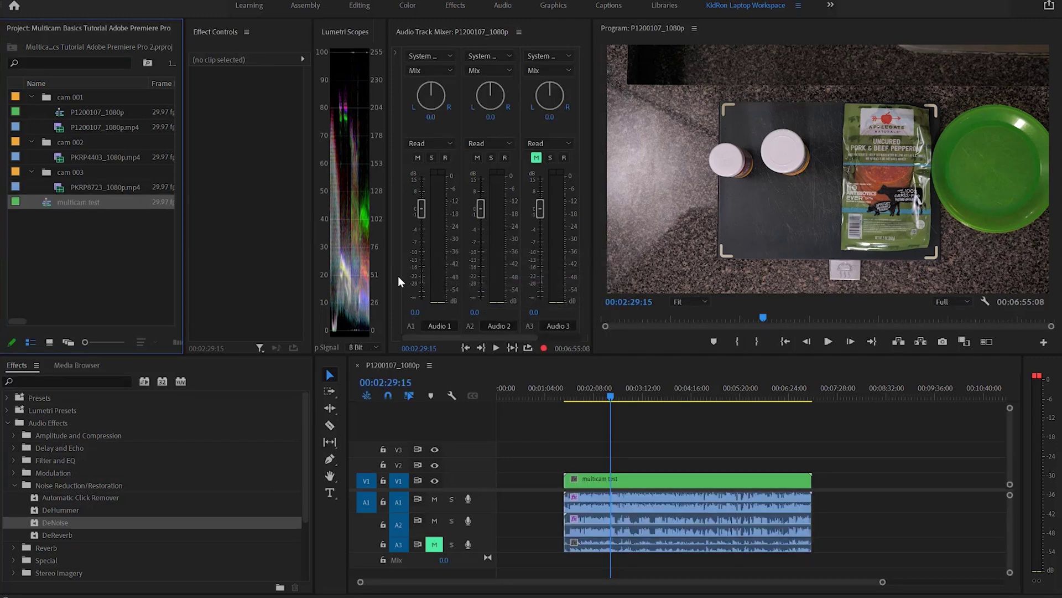
Enable Multi-Camera on the nested multicam test clip so it shows as [MC1] on V1
{"action": "left_click_drag", "start_coordinate": [490, 472], "coordinate": [490, 455]}
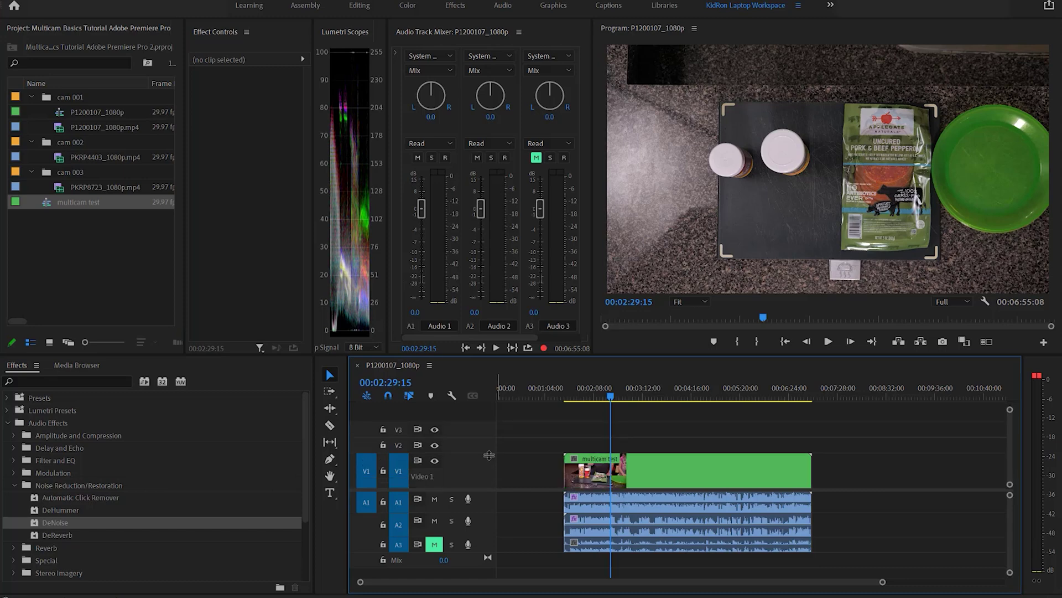
{"action": "left_click_drag", "start_coordinate": [615, 383], "coordinate": [655, 384]}
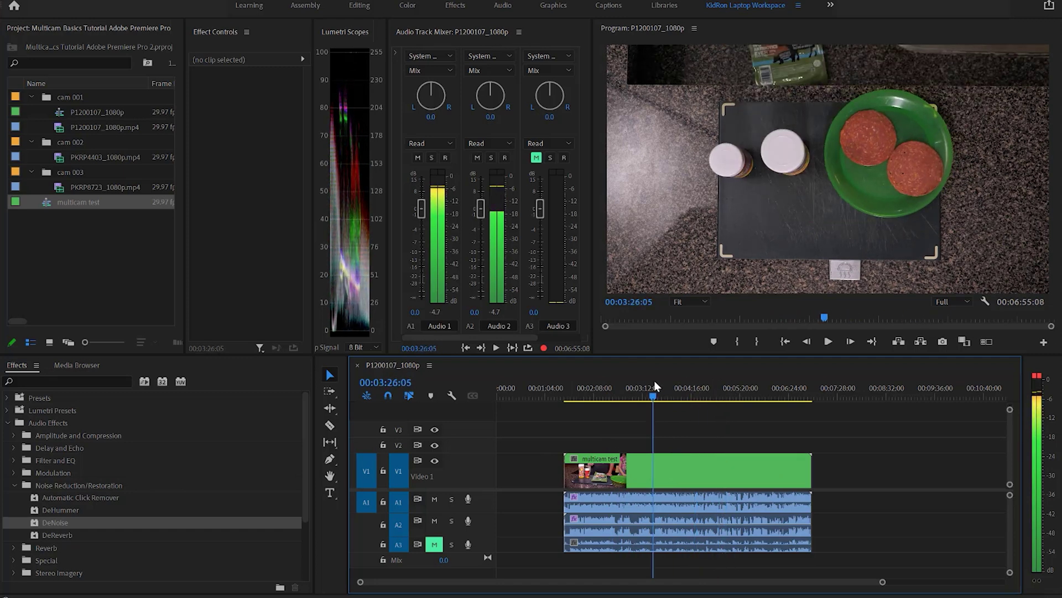
{"action": "right_click", "coordinate": [698, 473]}
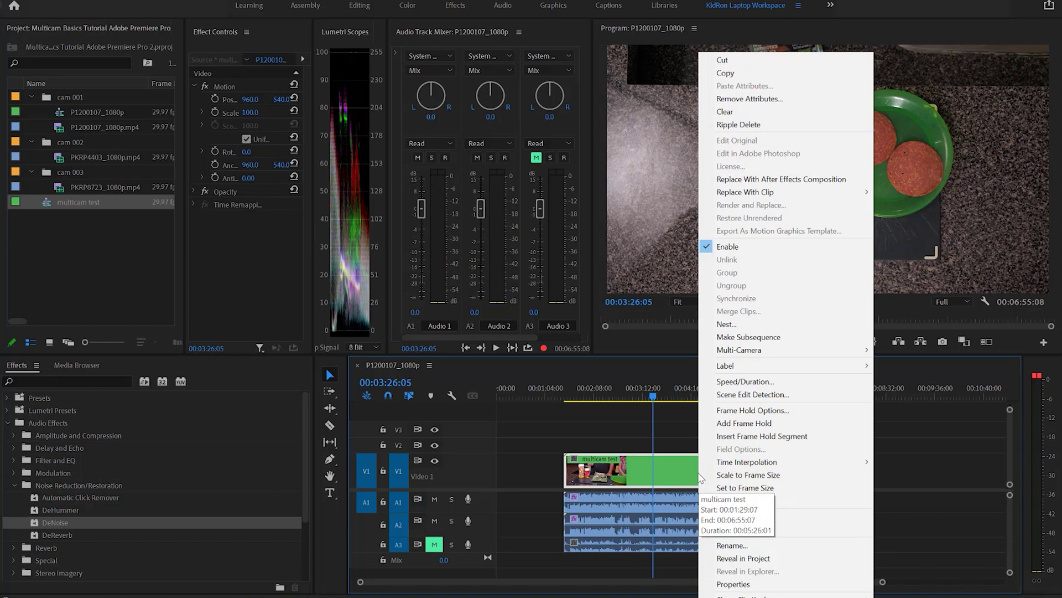
{"action": "mouse_move", "coordinate": [801, 354]}
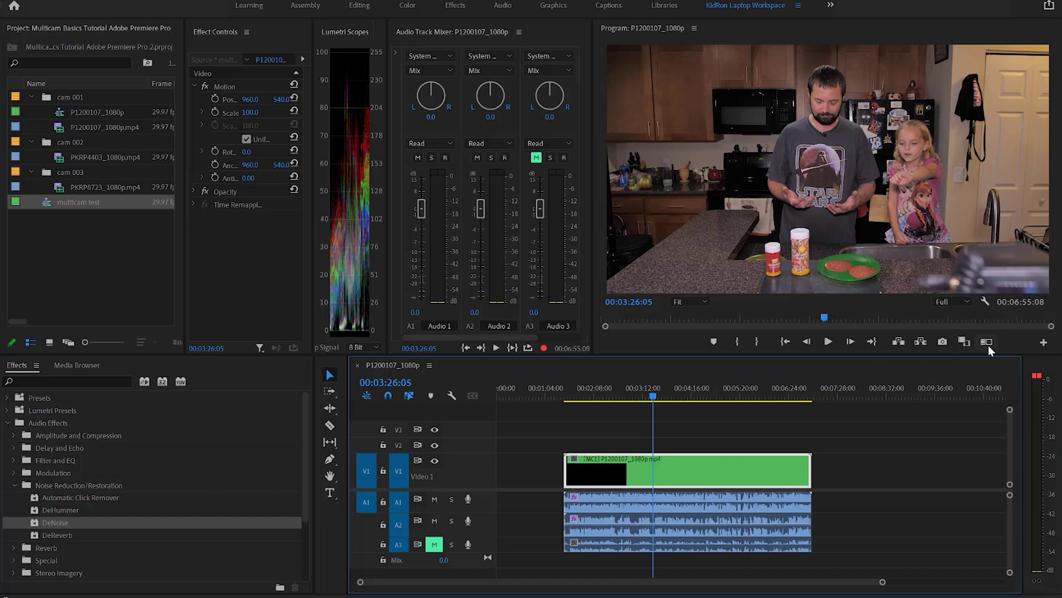
Add the Multi-Camera View button to the Program monitor, show all angles, and widen the panel
{"action": "left_click", "coordinate": [1044, 343]}
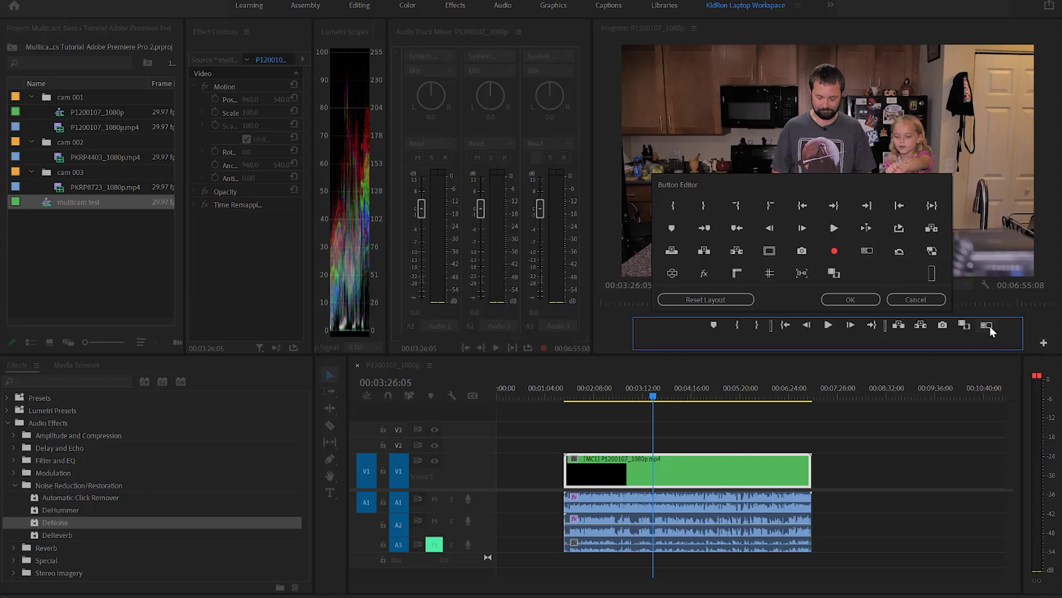
{"action": "left_click", "coordinate": [851, 299]}
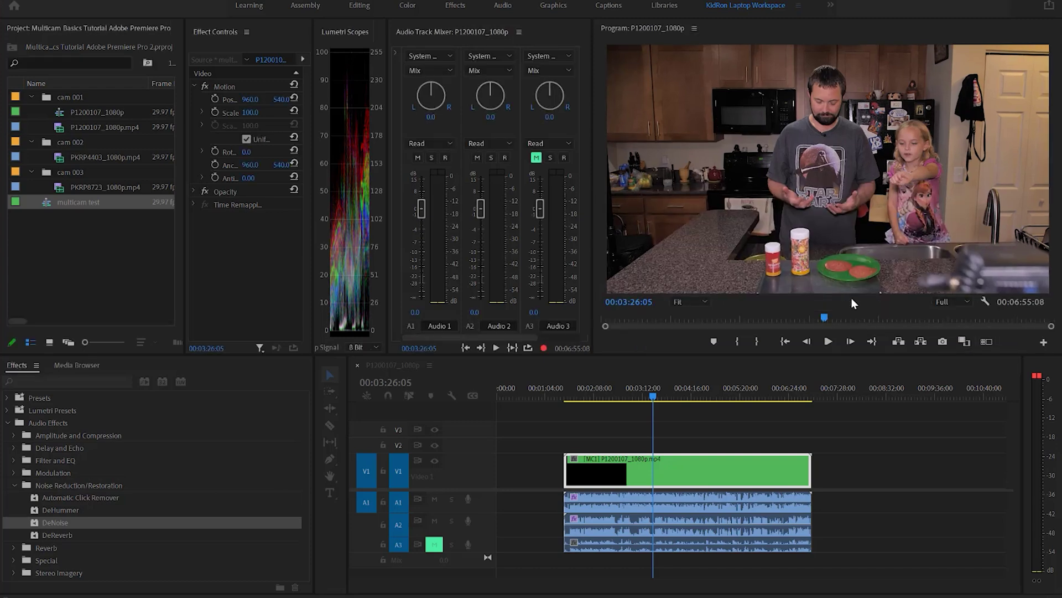
{"action": "left_click", "coordinate": [986, 344]}
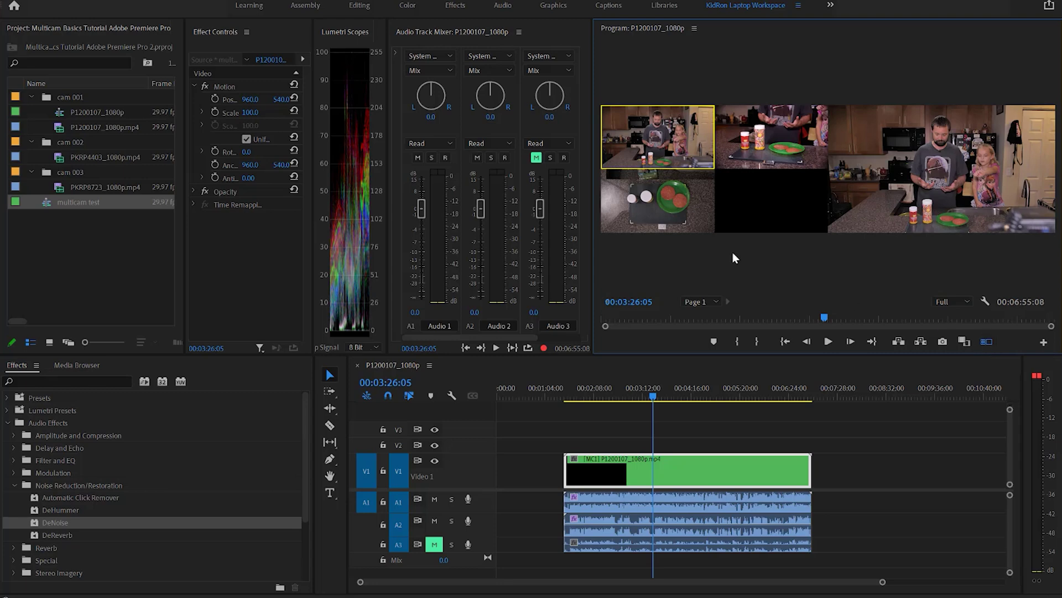
{"action": "left_click_drag", "start_coordinate": [593, 188], "coordinate": [244, 161]}
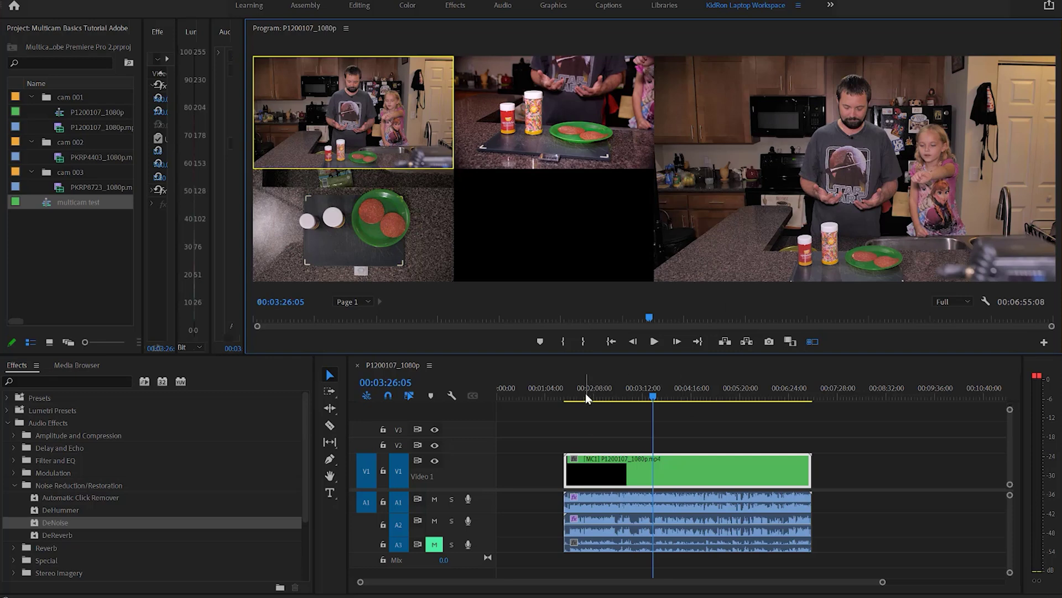
{"action": "mouse_move", "coordinate": [586, 394]}
{"action": "left_mouse_down"}
{"action": "mouse_move", "coordinate": [560, 394]}
{"action": "mouse_move", "coordinate": [579, 395]}
{"action": "left_mouse_up"}
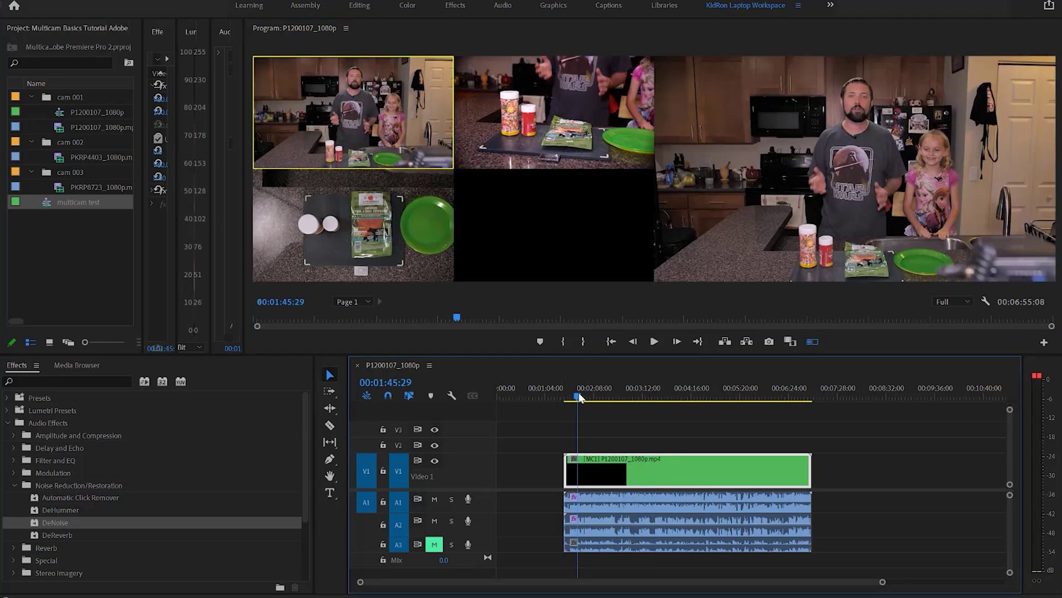
{"action": "left_click", "coordinate": [535, 111]}
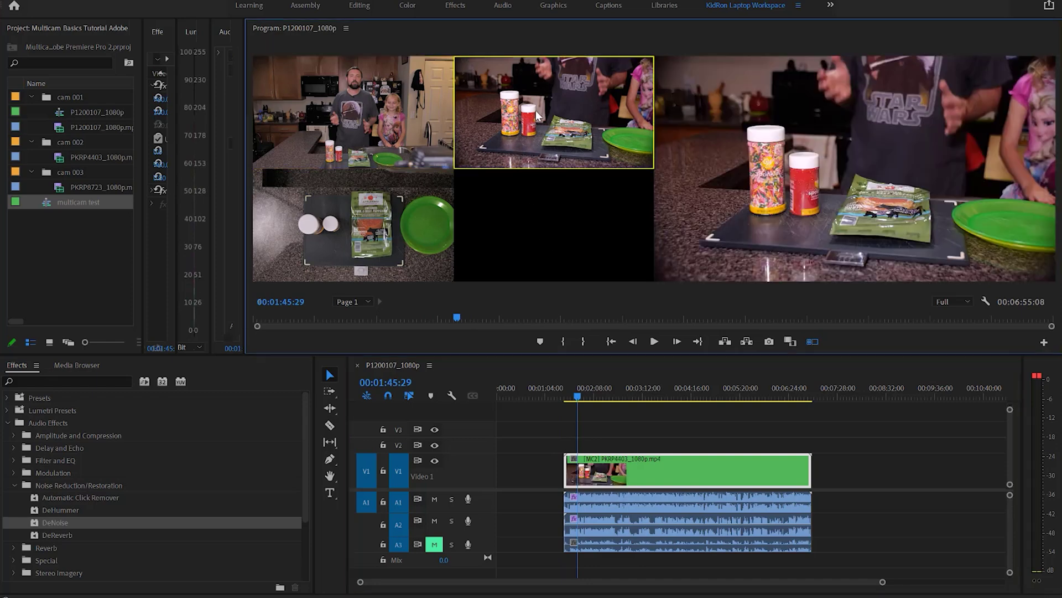
{"action": "left_click", "coordinate": [408, 221]}
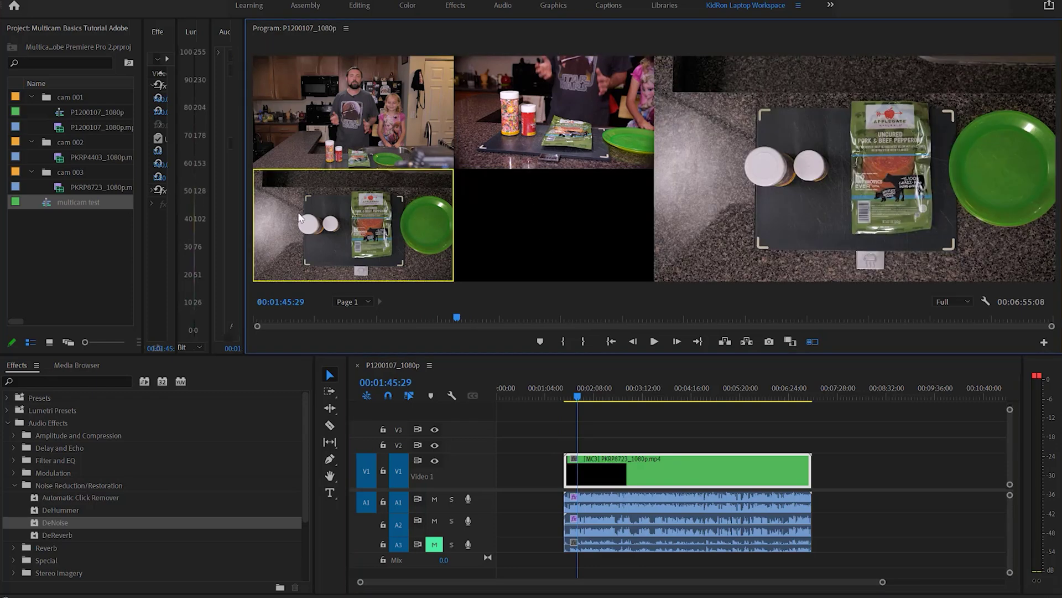
{"action": "left_click", "coordinate": [347, 118]}
{"action": "left_click", "coordinate": [572, 108]}
{"action": "left_click", "coordinate": [363, 227]}
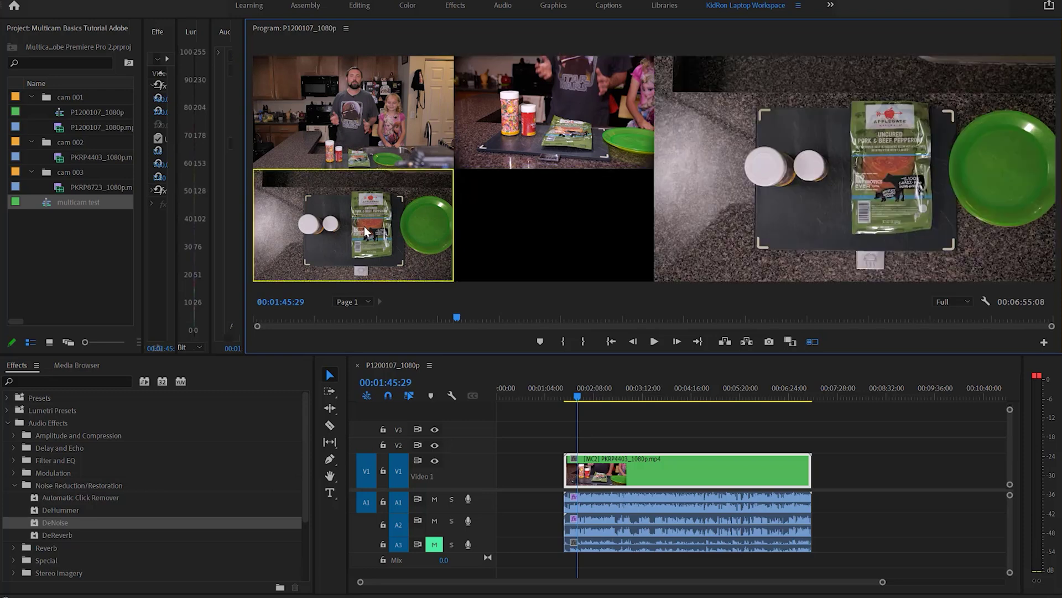
{"action": "left_click", "coordinate": [372, 133]}
{"action": "left_click", "coordinate": [547, 118]}
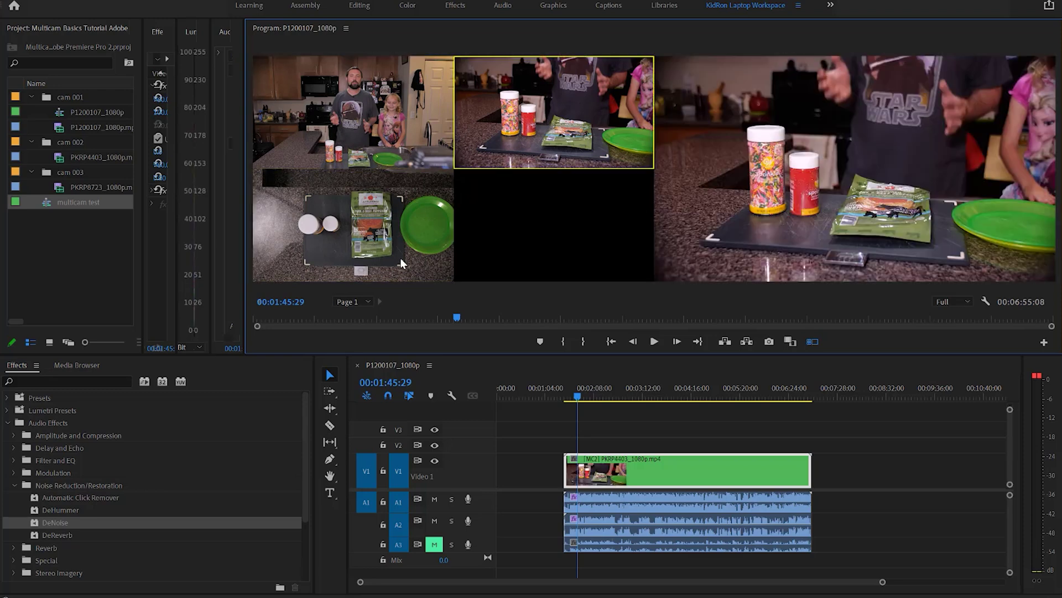
{"action": "left_click", "coordinate": [394, 244]}
{"action": "left_click", "coordinate": [372, 133]}
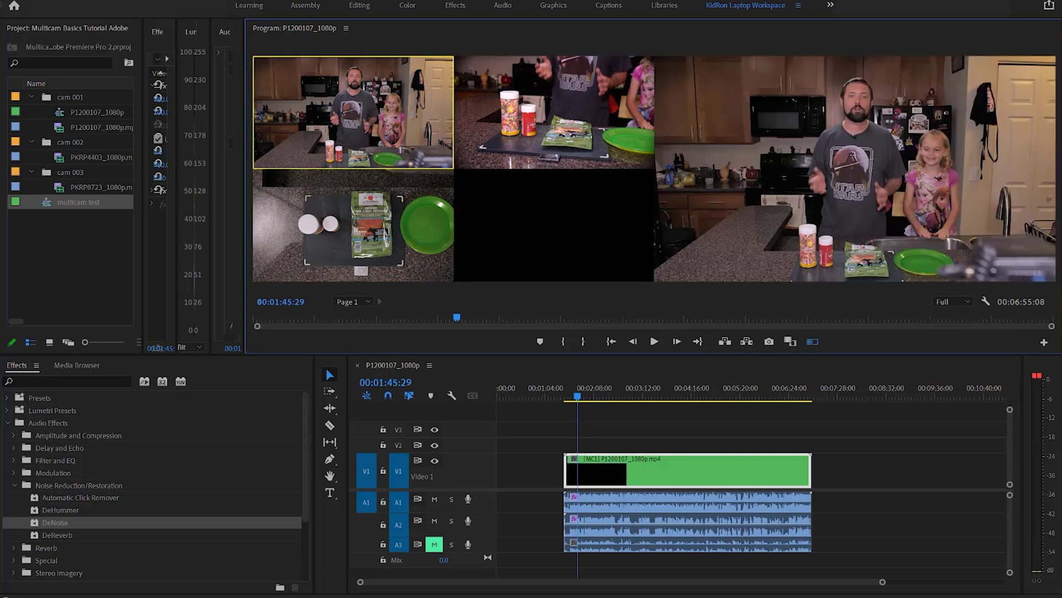
{"action": "left_click_drag", "start_coordinate": [881, 582], "coordinate": [760, 577]}
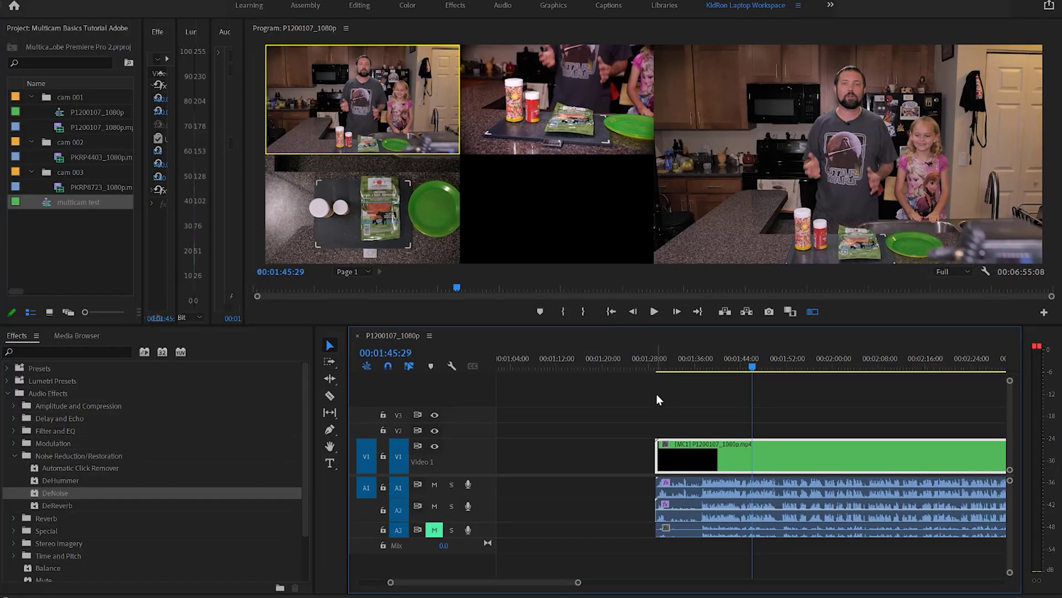
{"action": "left_click_drag", "start_coordinate": [658, 455], "coordinate": [704, 454]}
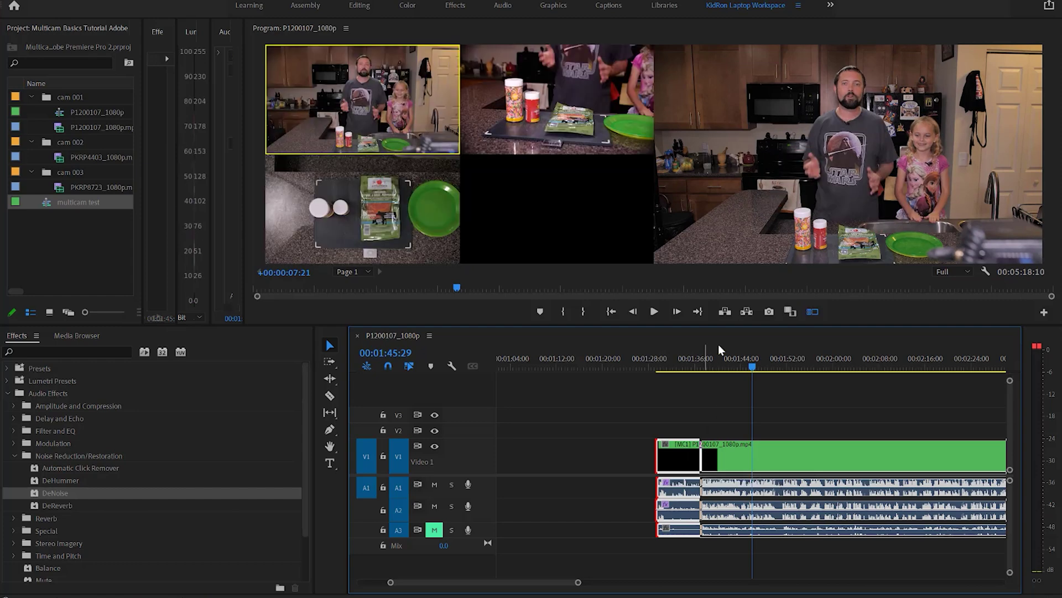
Trim the multicam clip's start and cut live between cameras 3, 1, 2, 3, 2 and 1
{"action": "left_click", "coordinate": [716, 360]}
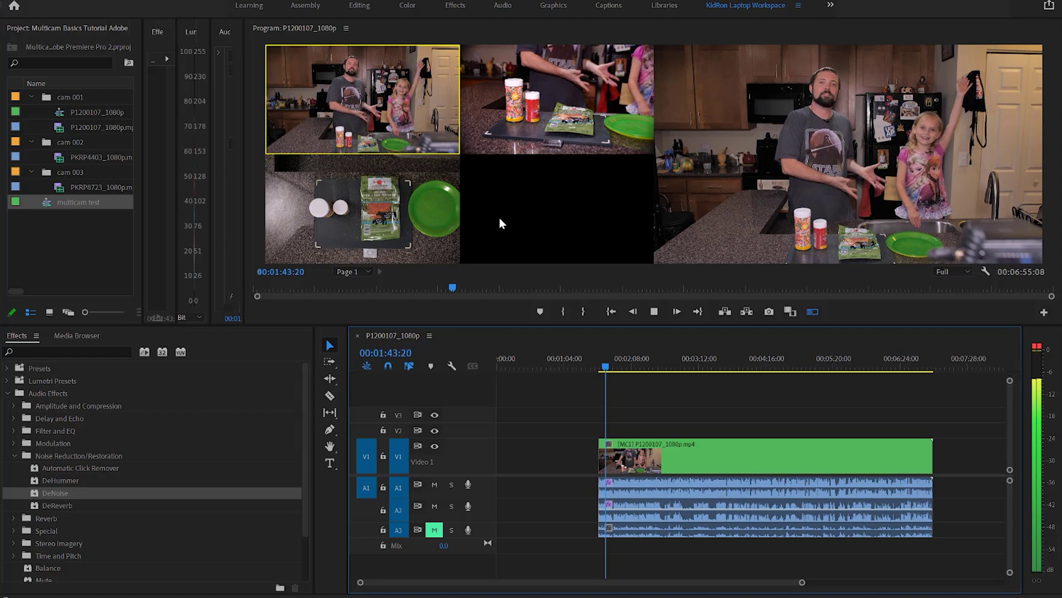
{"action": "left_click", "coordinate": [349, 194]}
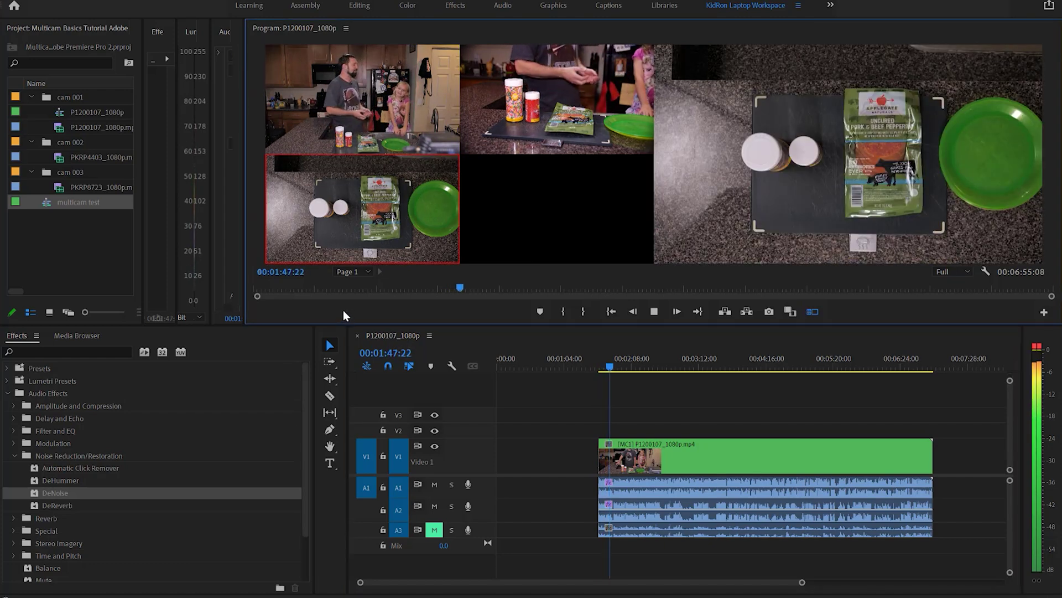
{"action": "left_click", "coordinate": [375, 103]}
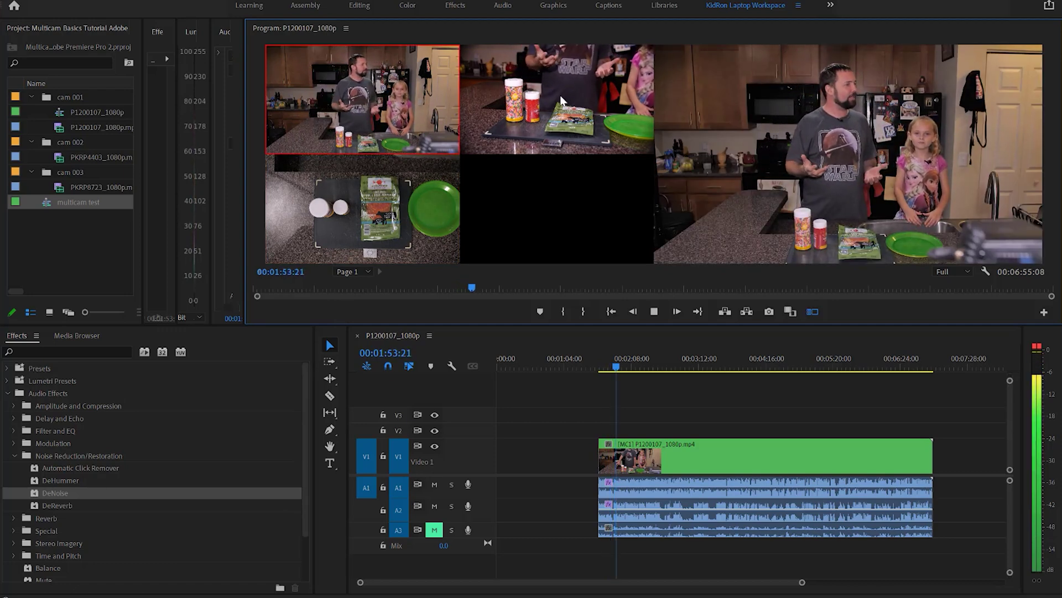
{"action": "left_click", "coordinate": [515, 146]}
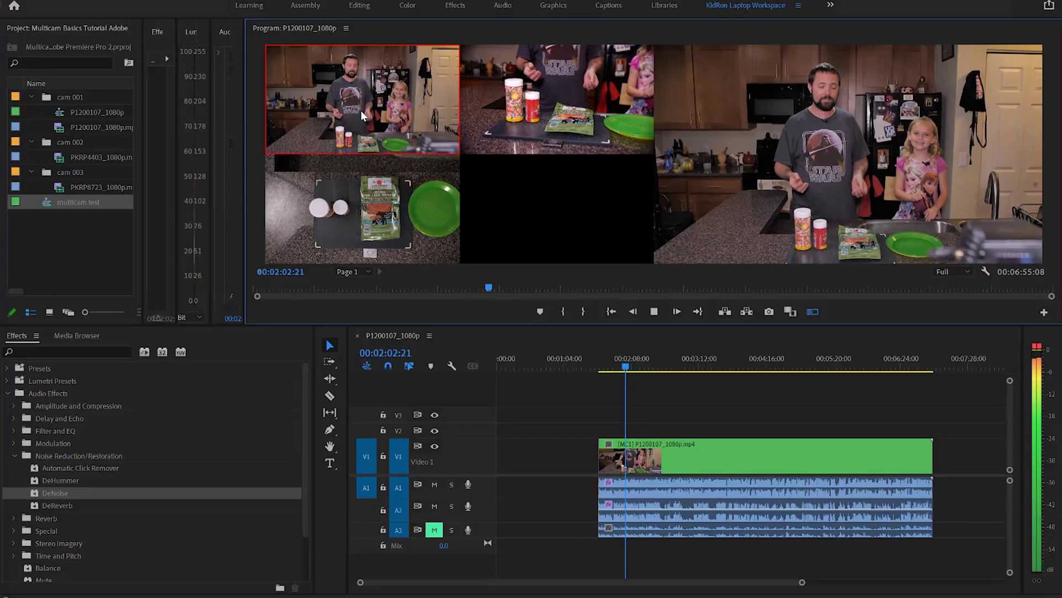
{"action": "left_click", "coordinate": [376, 213]}
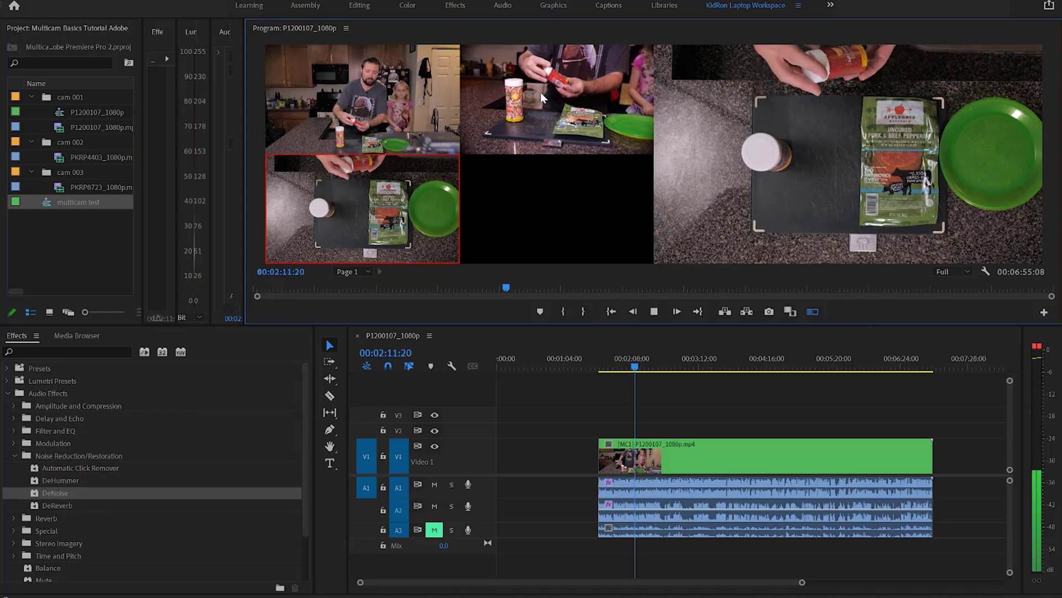
{"action": "left_click", "coordinate": [526, 149]}
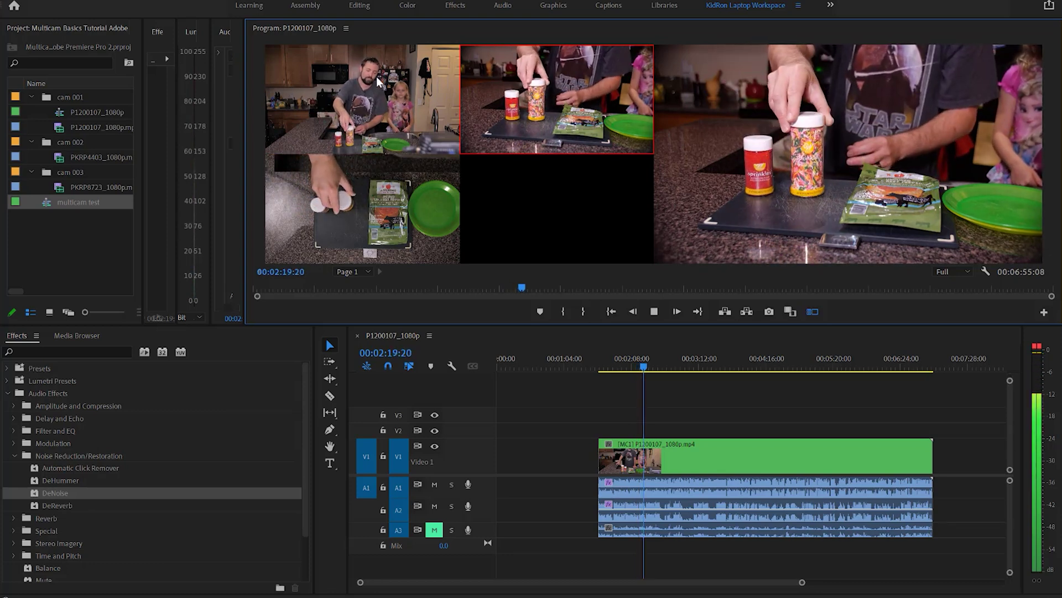
{"action": "key", "text": "1"}
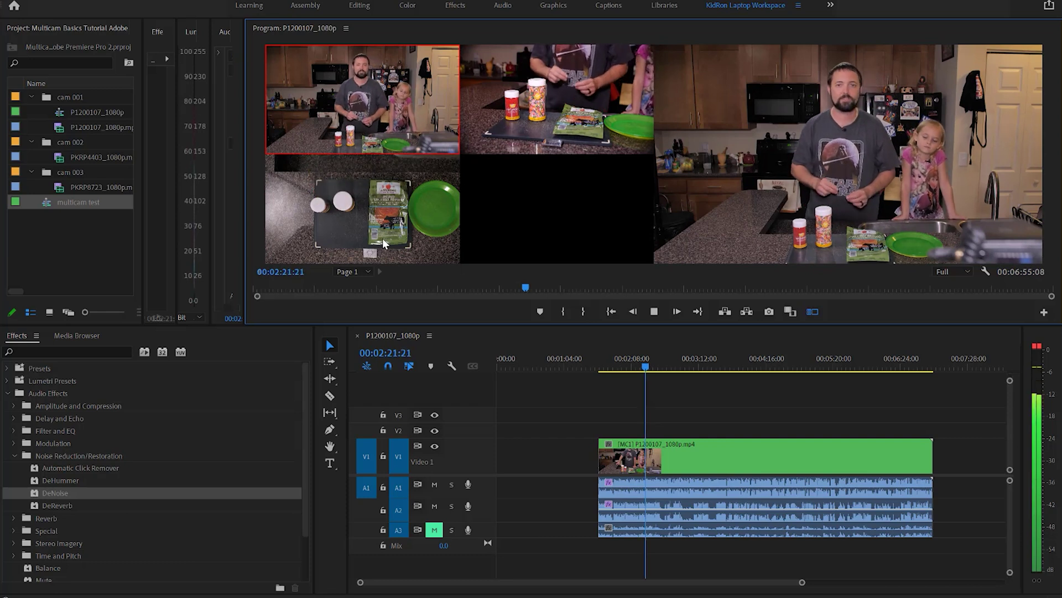
{"action": "key", "text": "space"}
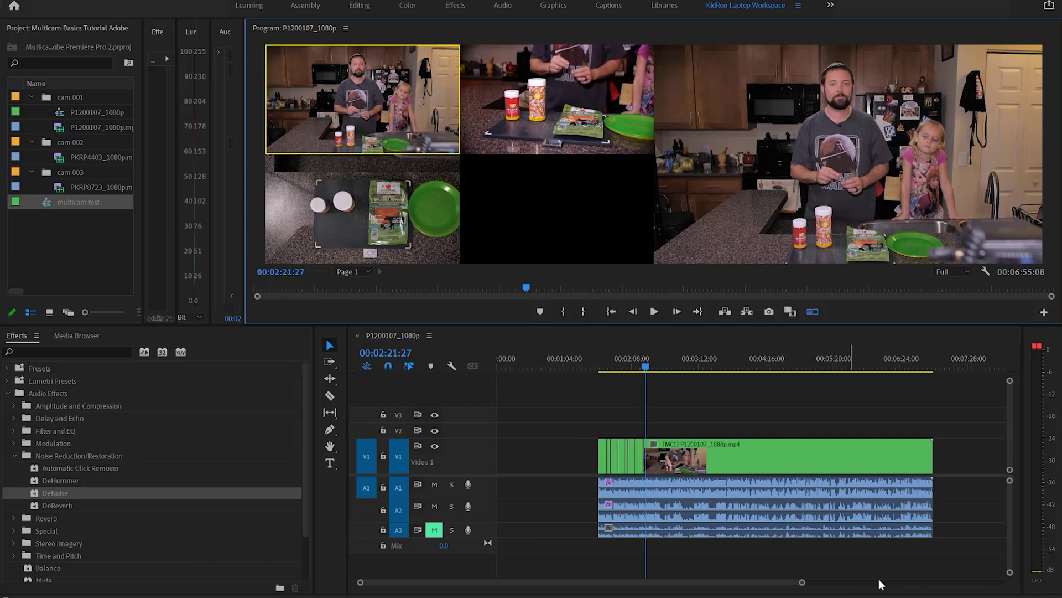
Review the new camera cuts and park the playhead at 00:02:16:03 for the next cut
{"action": "left_click", "coordinate": [800, 589]}
{"action": "left_click_drag", "start_coordinate": [801, 587], "coordinate": [686, 582]}
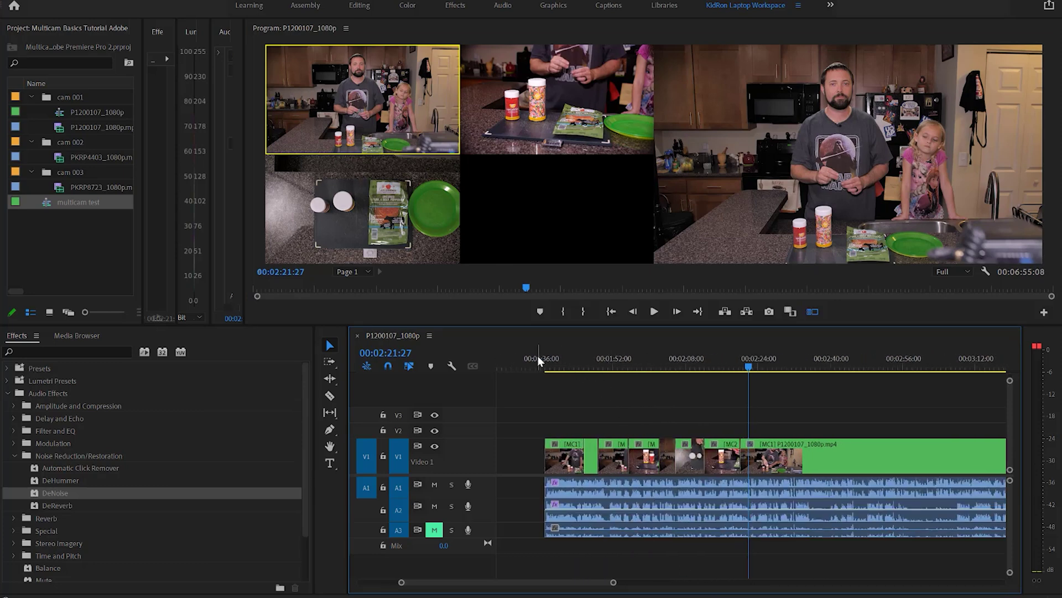
{"action": "left_click", "coordinate": [584, 359]}
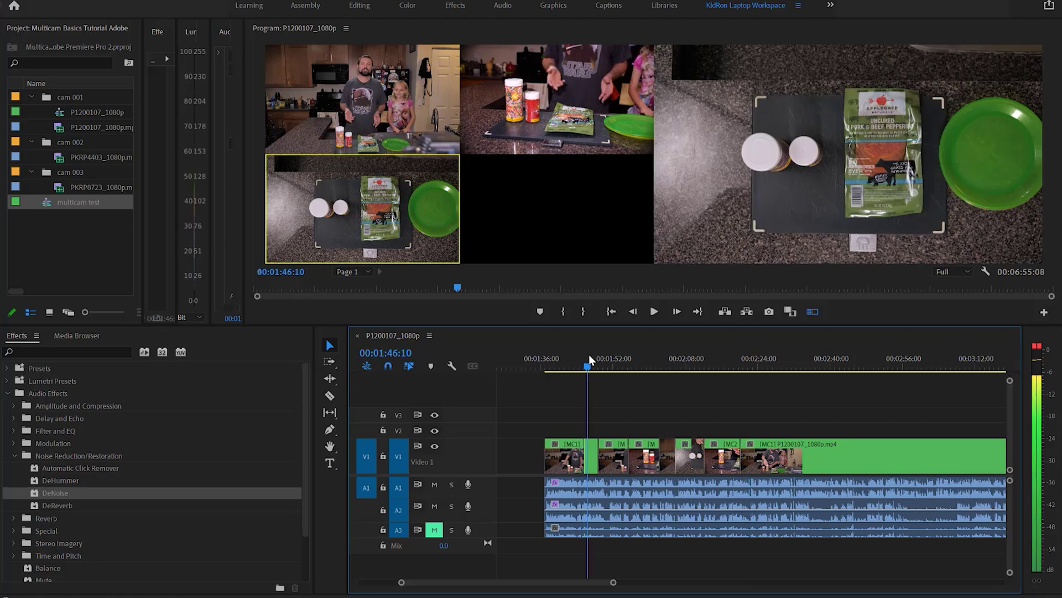
{"action": "left_click_drag", "start_coordinate": [587, 360], "coordinate": [666, 327]}
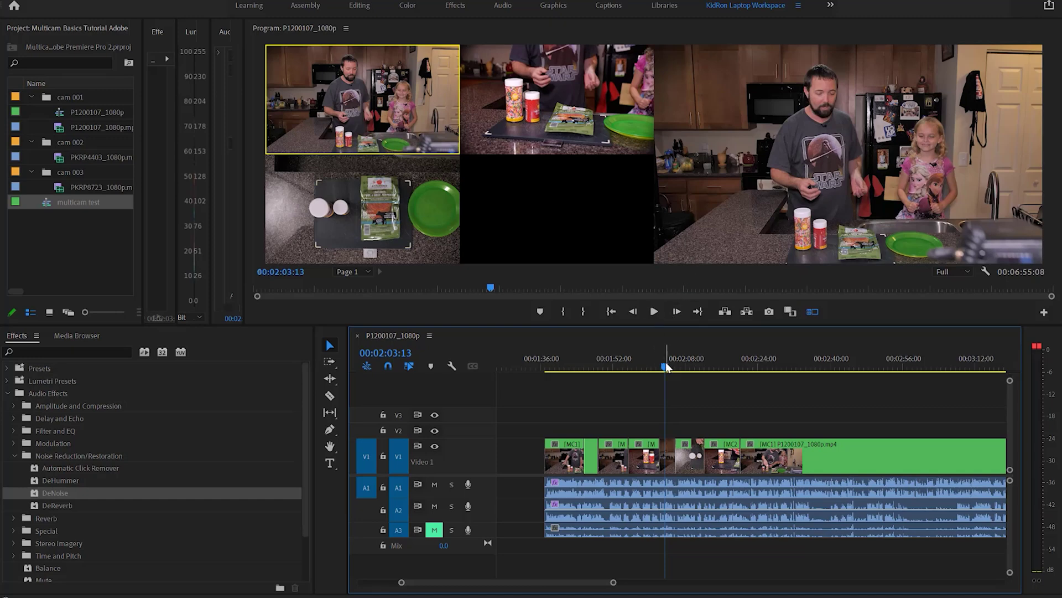
{"action": "left_click_drag", "start_coordinate": [667, 367], "coordinate": [722, 361]}
{"action": "key", "text": "c"}
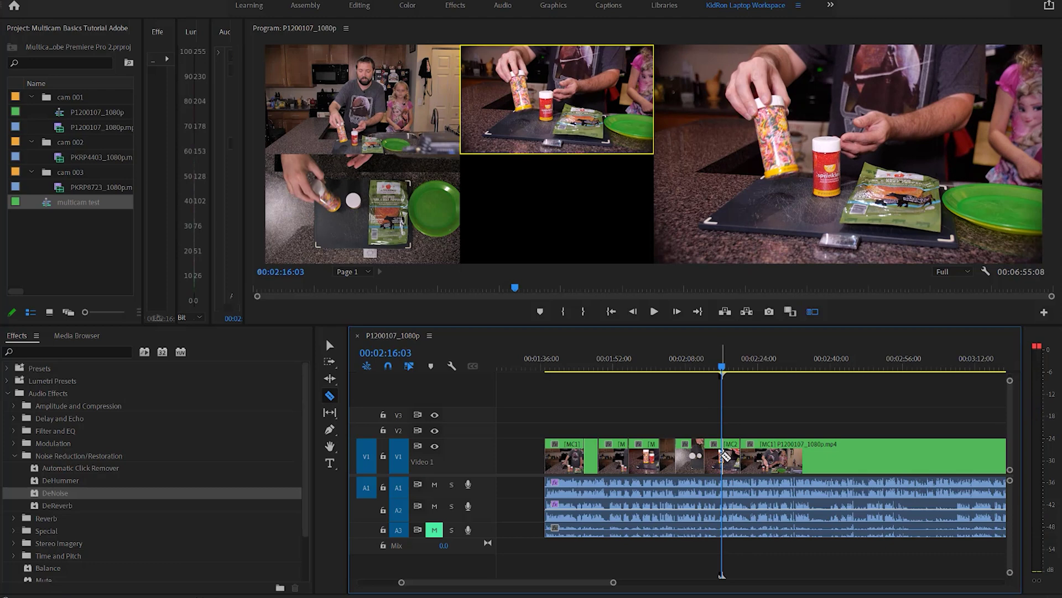
Cut V1 at 00:02:16:03 to the overhead angle, then switch a later section to the wide kitchen camera
{"action": "left_click", "coordinate": [723, 450]}
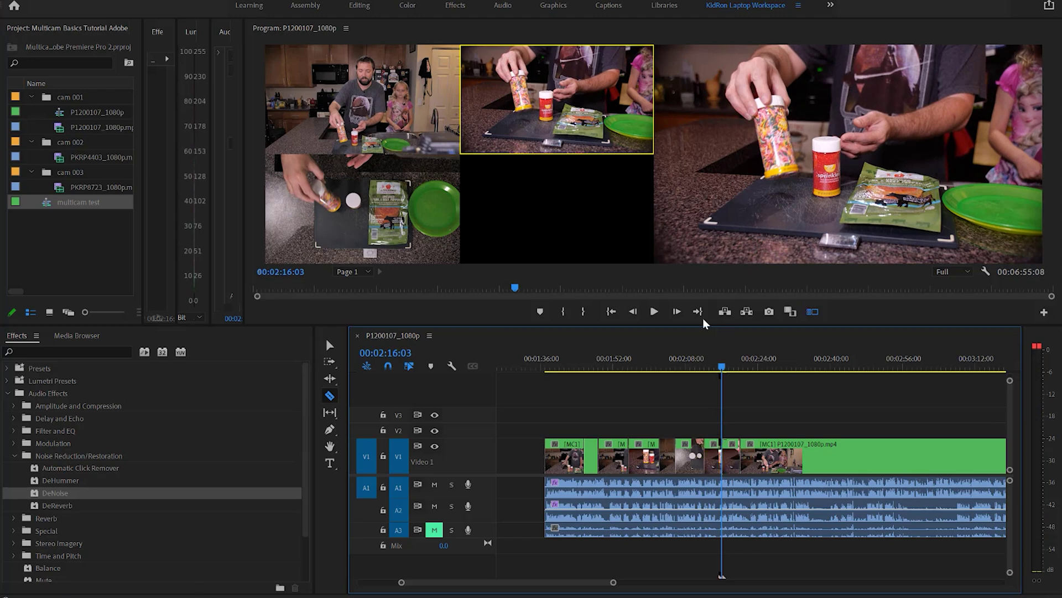
{"action": "left_click", "coordinate": [405, 203]}
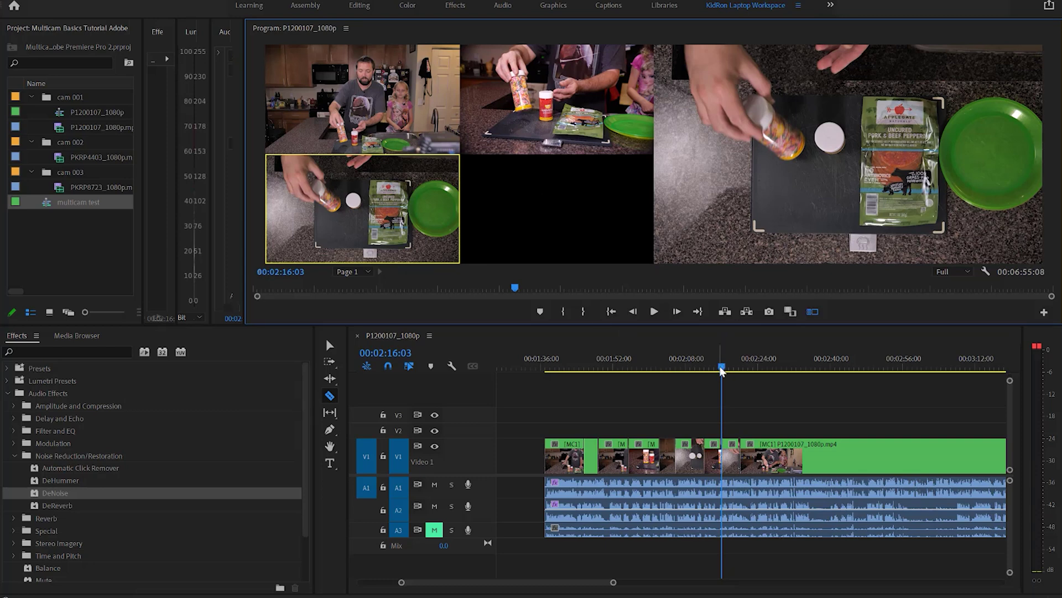
{"action": "left_click_drag", "start_coordinate": [722, 369], "coordinate": [712, 363]}
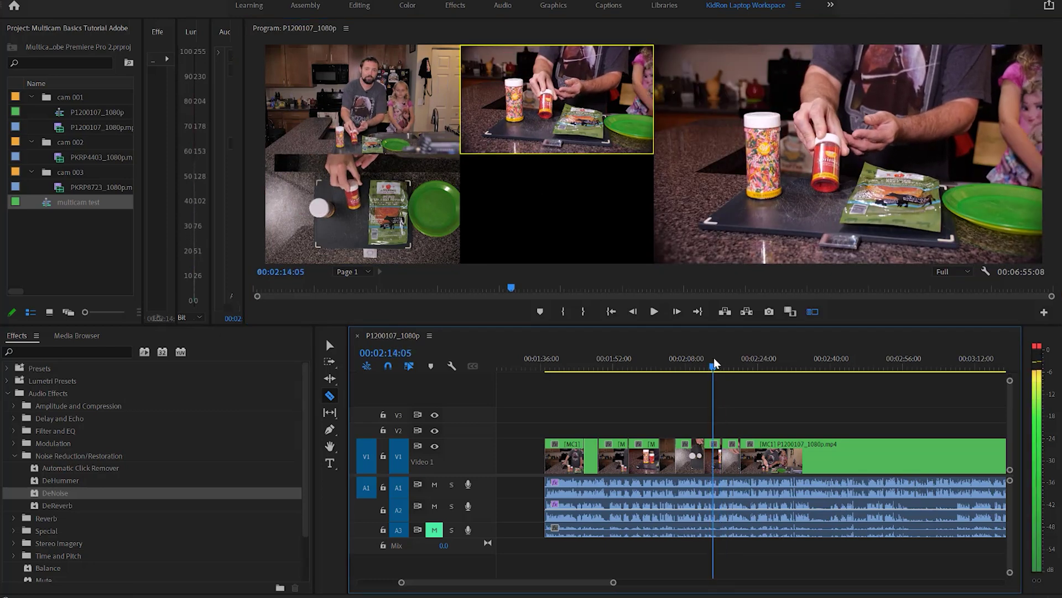
{"action": "left_click_drag", "start_coordinate": [714, 358], "coordinate": [675, 344]}
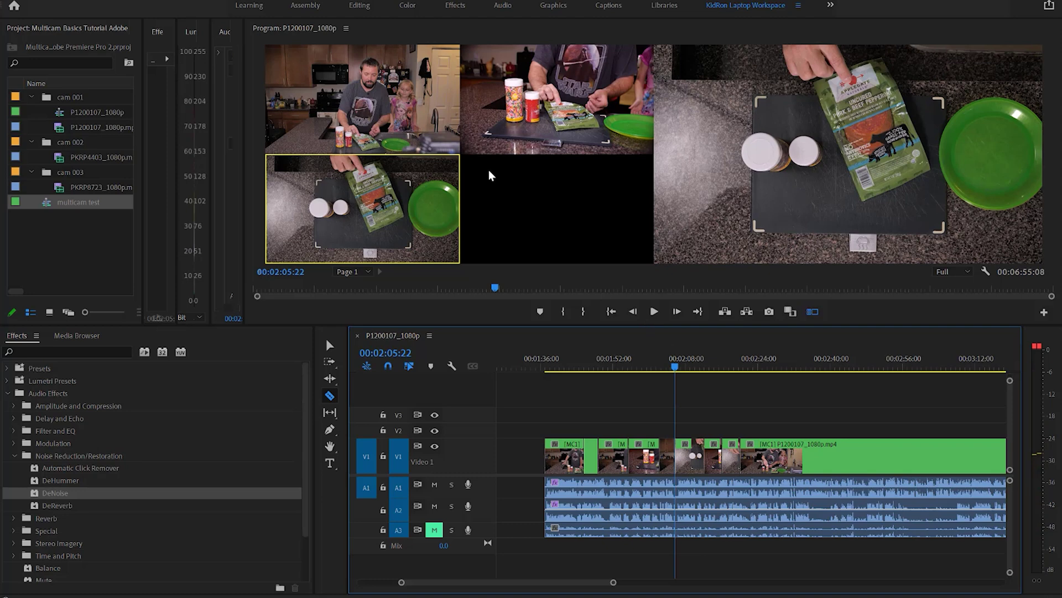
{"action": "left_click", "coordinate": [377, 95]}
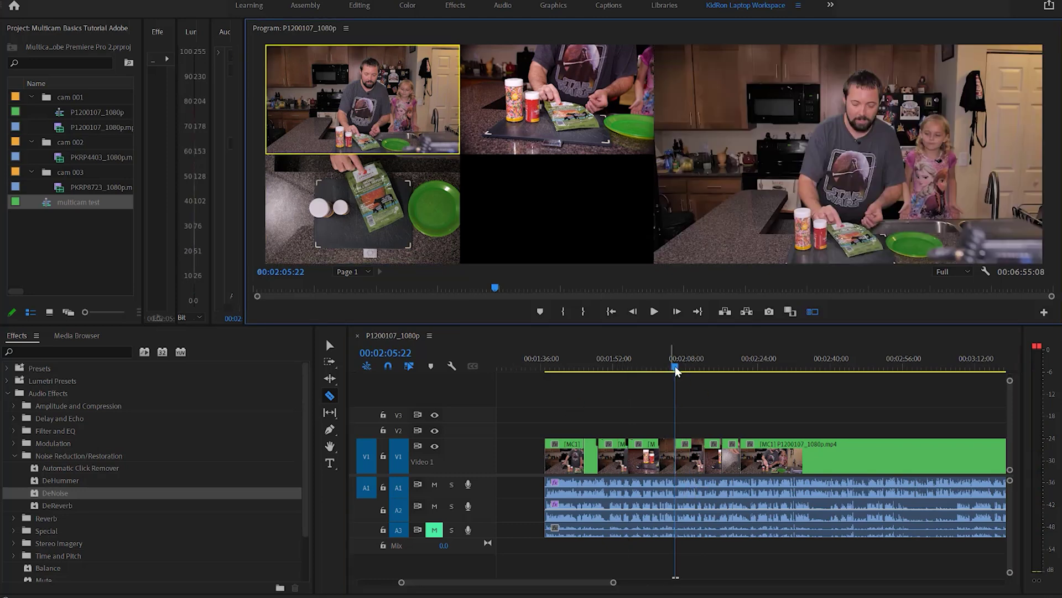
{"action": "left_click_drag", "start_coordinate": [675, 366], "coordinate": [734, 360]}
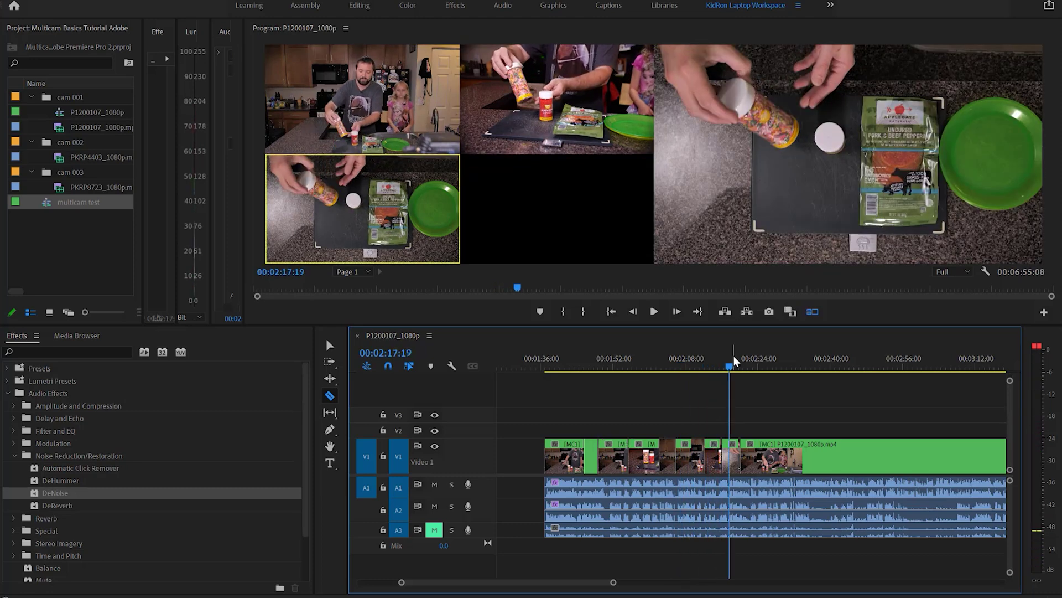
Trim the clip edge about two seconds to close the gap, review playback, and open the multicam test sequence
{"action": "key", "text": "v"}
{"action": "left_click_drag", "start_coordinate": [740, 456], "coordinate": [753, 458]}
{"action": "left_click_drag", "start_coordinate": [734, 364], "coordinate": [748, 360]}
{"action": "key", "text": "space"}
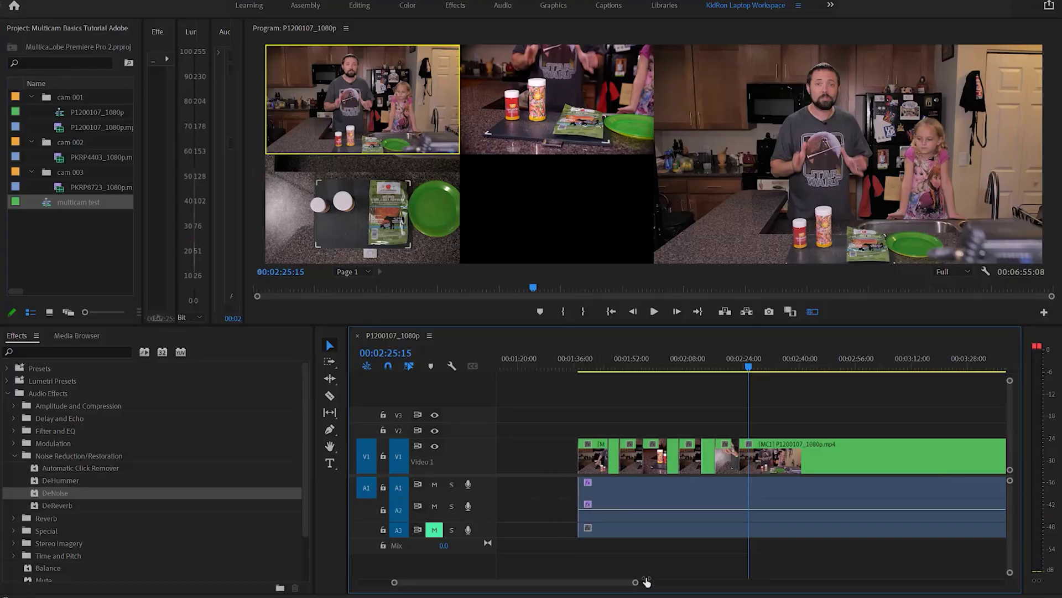
{"action": "left_click_drag", "start_coordinate": [640, 577], "coordinate": [817, 578]}
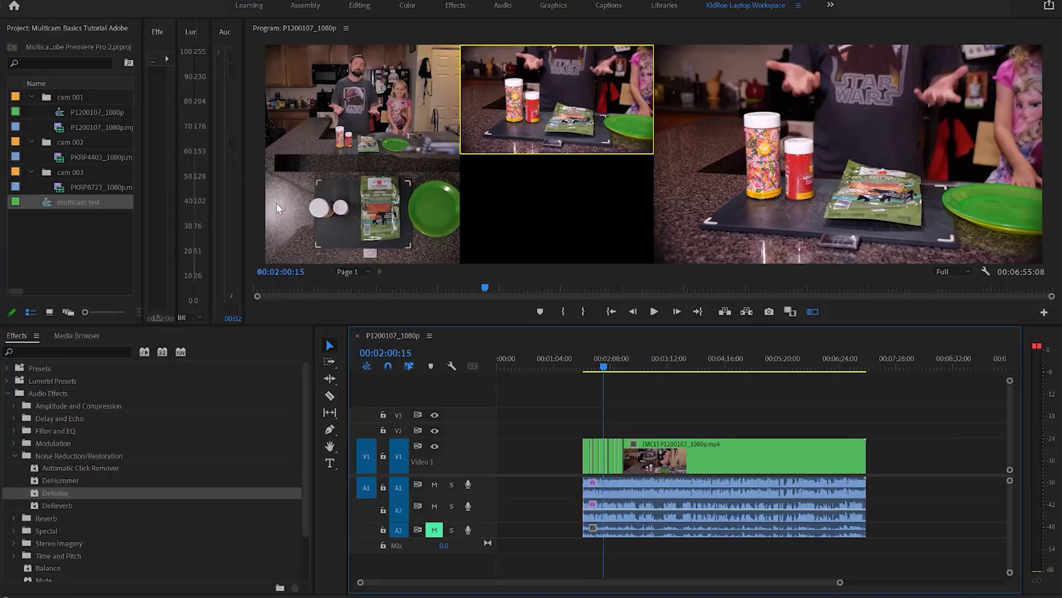
{"action": "double_click", "coordinate": [47, 205]}
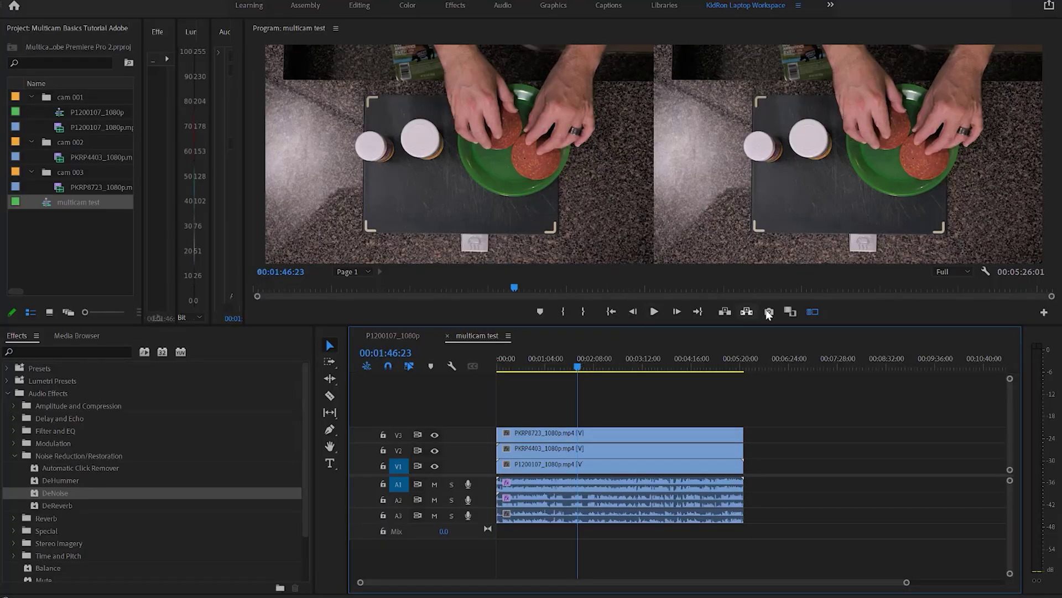
Preview a single camera instead of all angles, check the V3 and V2 tracks, and select the overhead V3 clip
{"action": "left_click", "coordinate": [812, 313]}
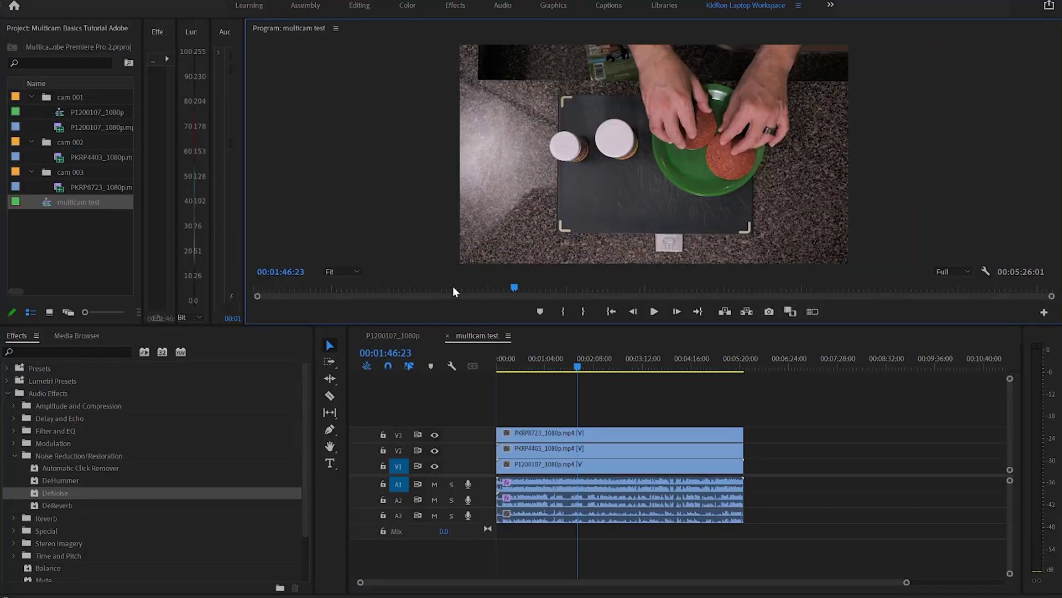
{"action": "left_click", "coordinate": [434, 434]}
{"action": "left_click", "coordinate": [435, 450]}
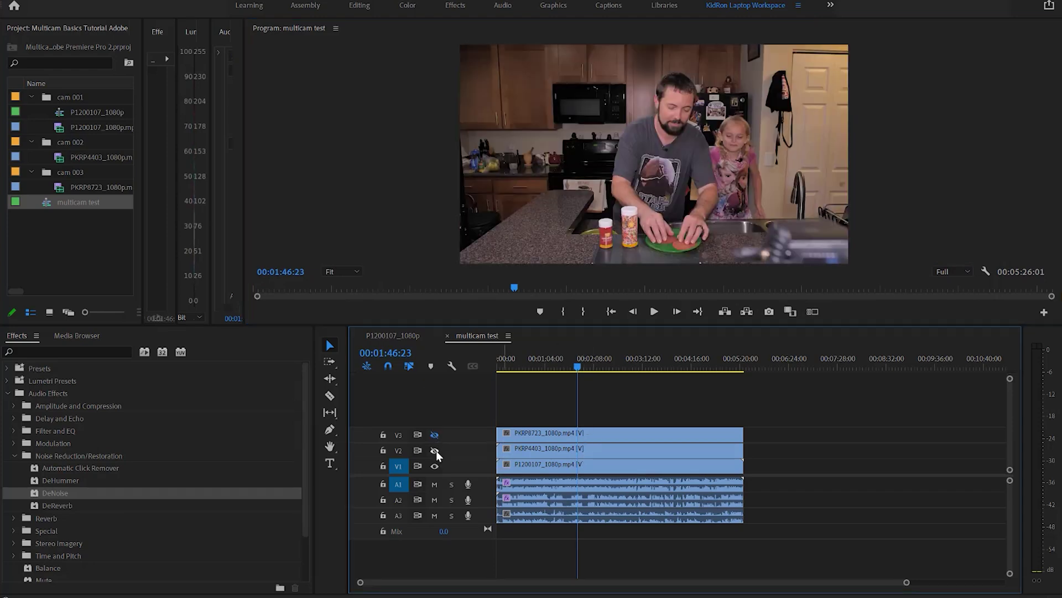
{"action": "left_click", "coordinate": [435, 450]}
{"action": "left_click", "coordinate": [434, 435]}
{"action": "left_click", "coordinate": [664, 433]}
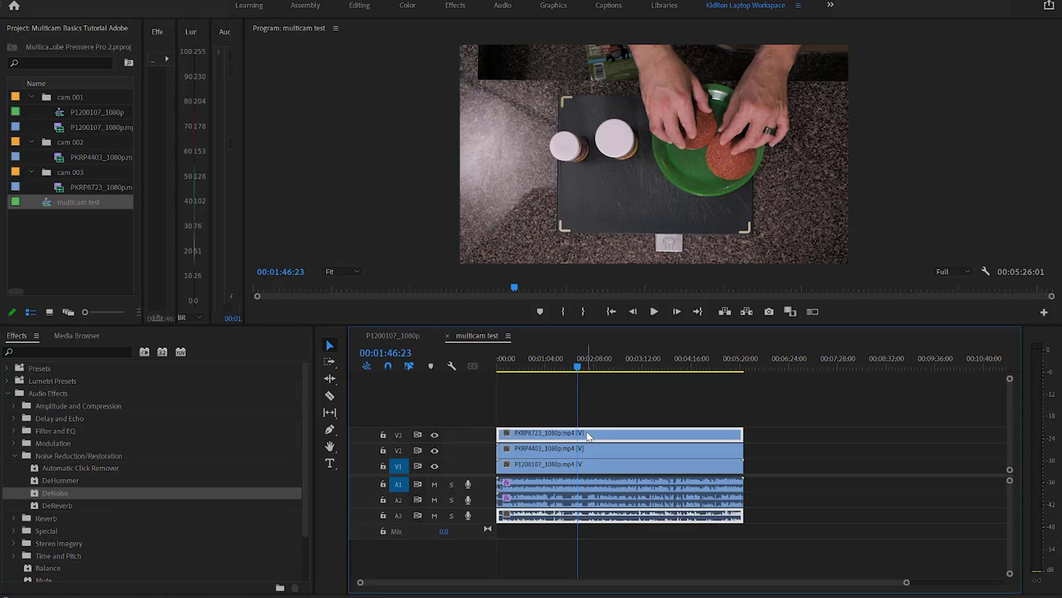
{"action": "left_click", "coordinate": [8, 393]}
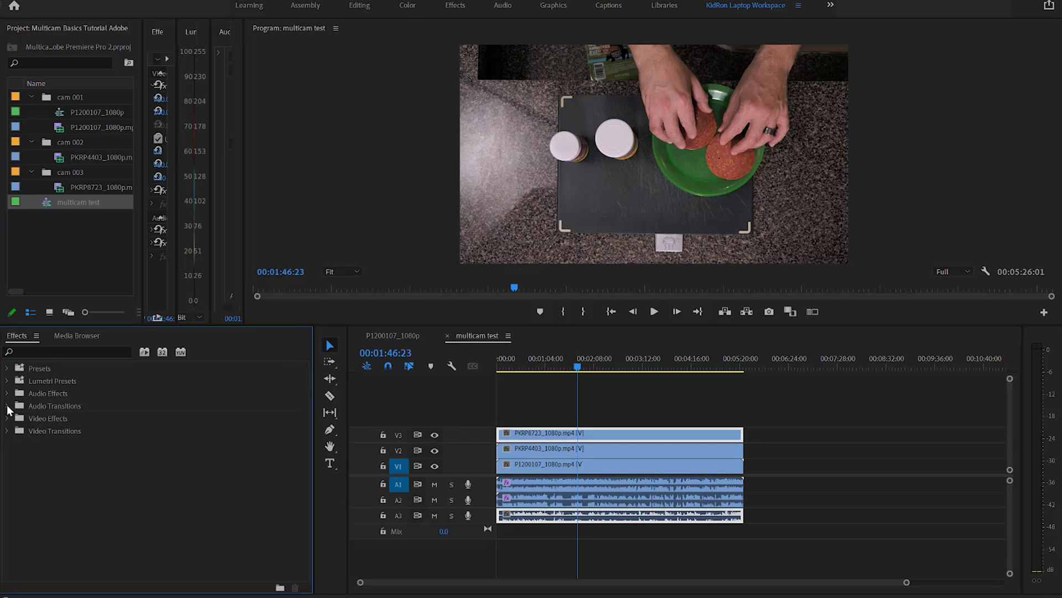
Apply Lumetri Color from Video Effects > Color Correction to the overhead V3 clip, then widen the scopes and Effect Controls panels
{"action": "left_click", "coordinate": [8, 419]}
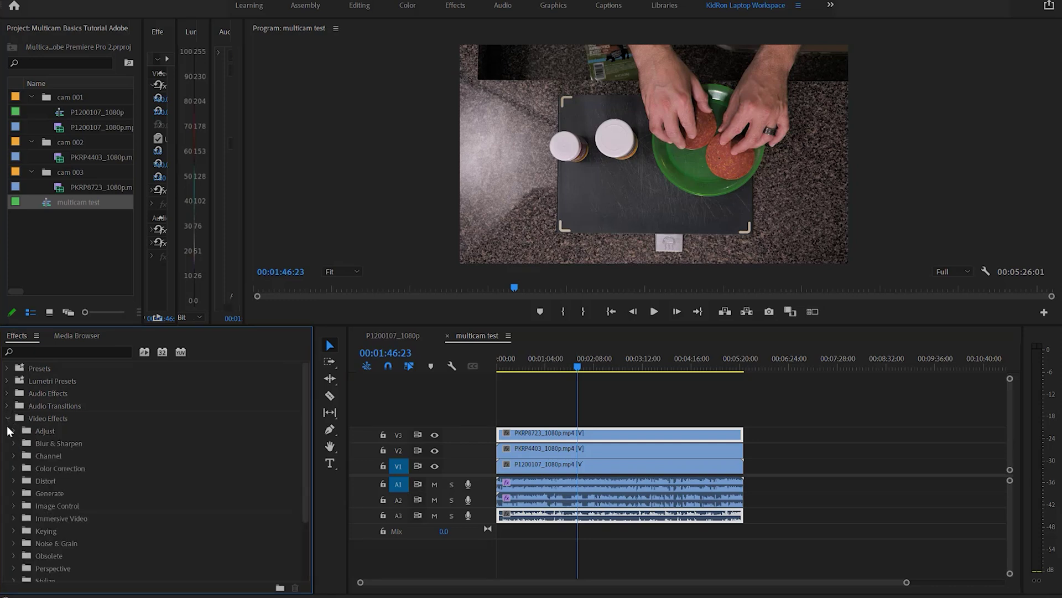
{"action": "left_click", "coordinate": [13, 468]}
{"action": "scroll", "coordinate": [24, 488], "scroll_direction": "down", "scroll_amount": 1}
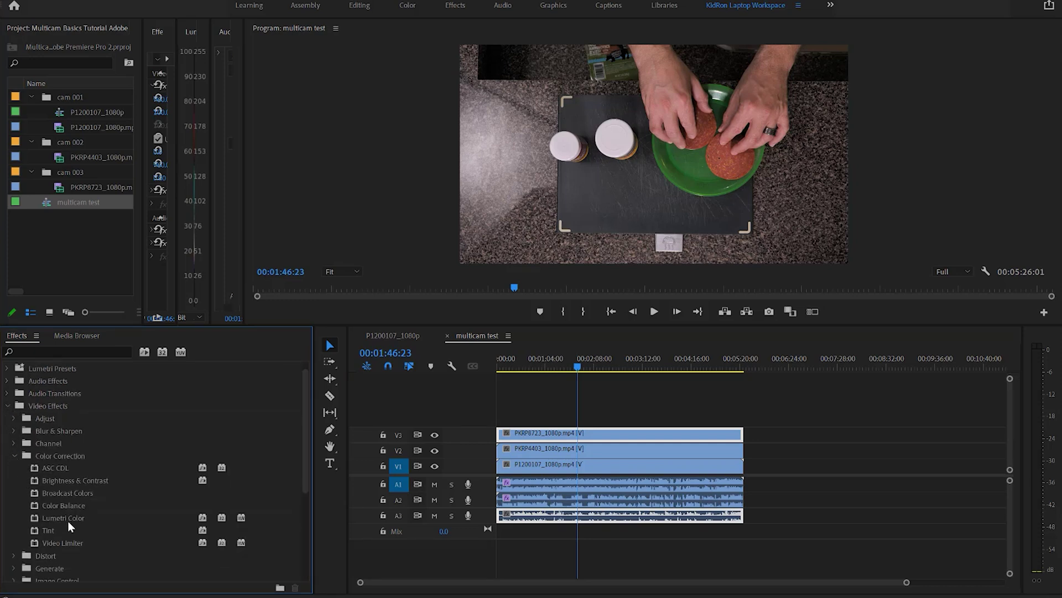
{"action": "left_click_drag", "start_coordinate": [67, 520], "coordinate": [622, 437]}
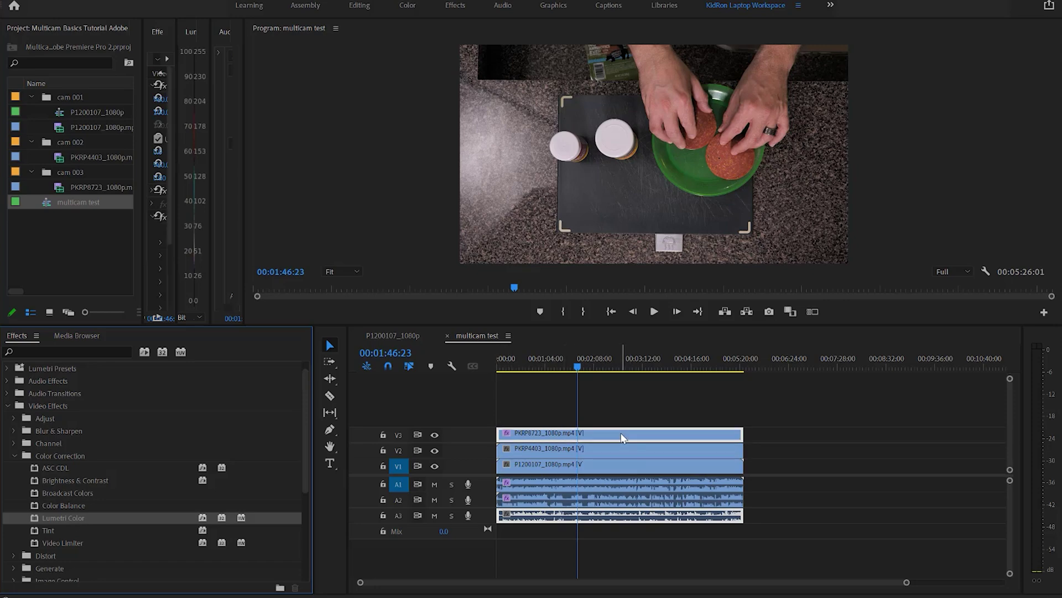
{"action": "left_click_drag", "start_coordinate": [209, 202], "coordinate": [596, 213]}
{"action": "left_click_drag", "start_coordinate": [267, 152], "coordinate": [441, 144]}
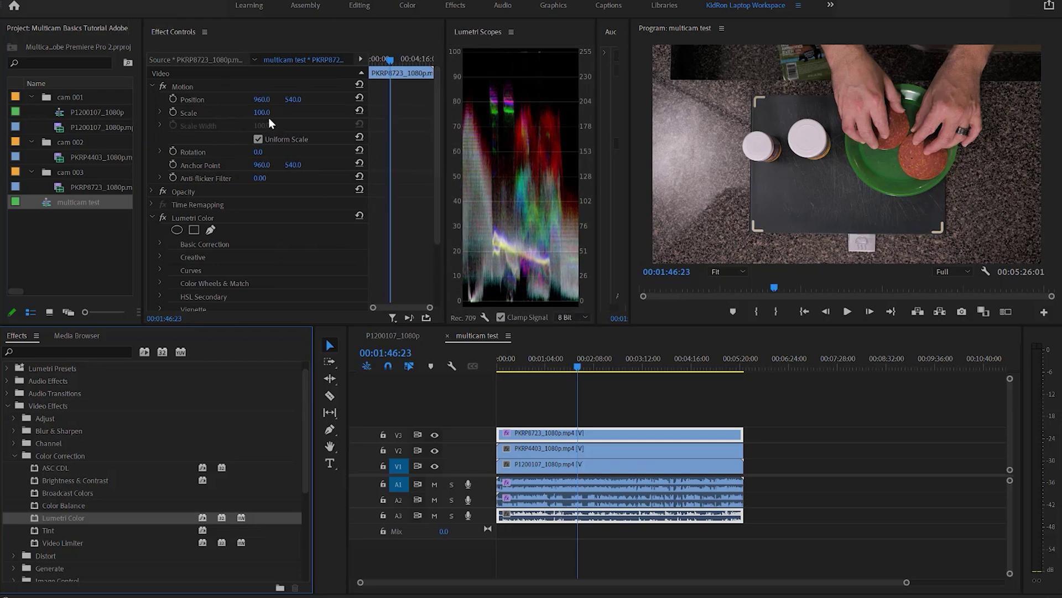
In Lumetri Basic Correction, raise Whites to 40 and Saturation to 109 on the overhead clip
{"action": "left_click", "coordinate": [159, 244]}
{"action": "scroll", "coordinate": [157, 242], "scroll_direction": "down", "scroll_amount": 5}
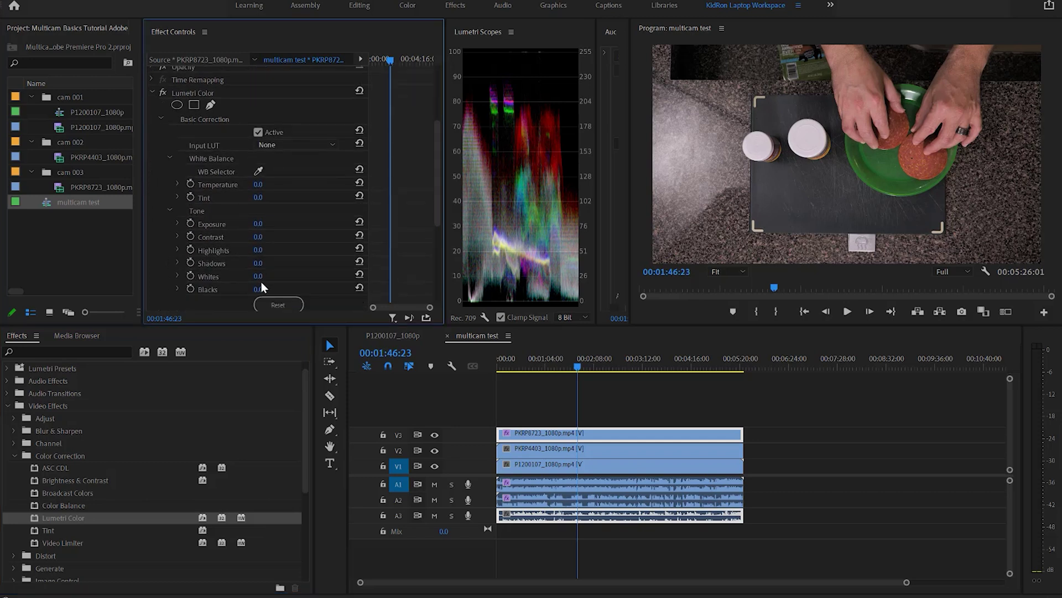
{"action": "left_click_drag", "start_coordinate": [258, 276], "coordinate": [269, 238]}
{"action": "scroll", "coordinate": [298, 257], "scroll_direction": "down", "scroll_amount": 5}
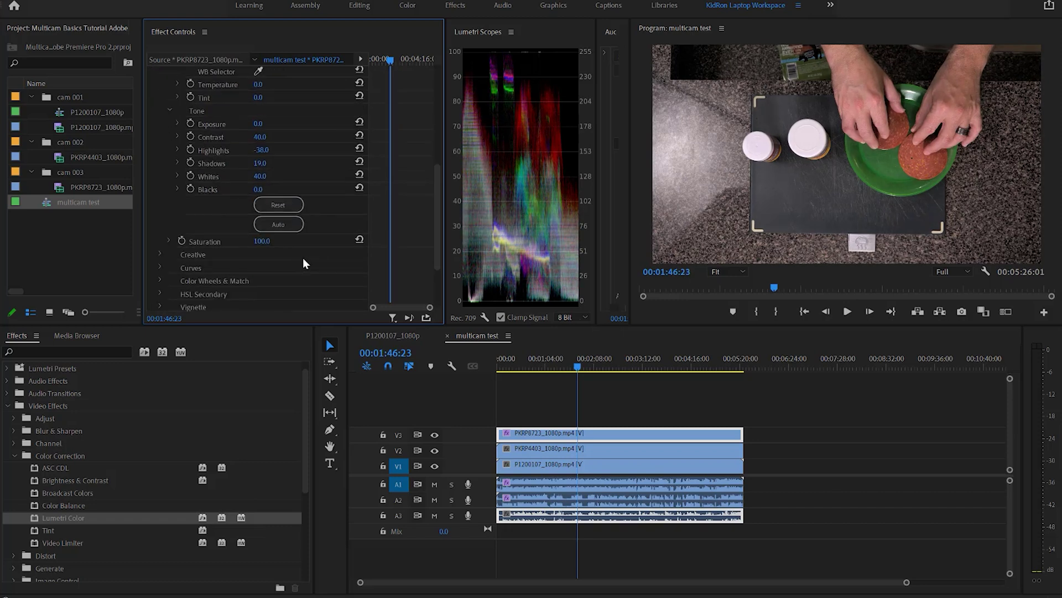
{"action": "left_click_drag", "start_coordinate": [263, 205], "coordinate": [268, 205]}
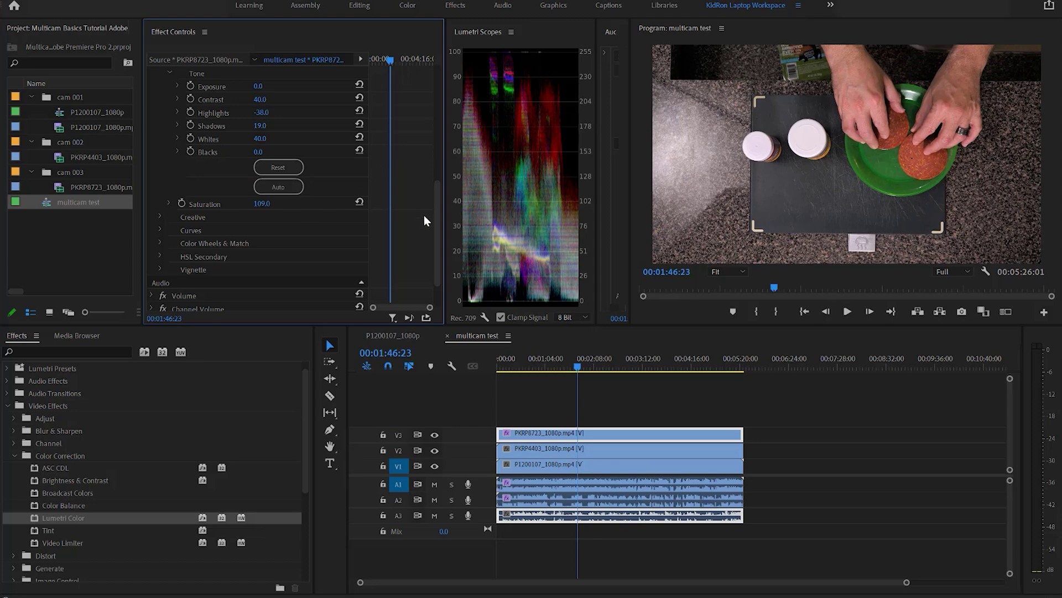
{"action": "scroll", "coordinate": [434, 185], "scroll_direction": "up", "scroll_amount": 10}
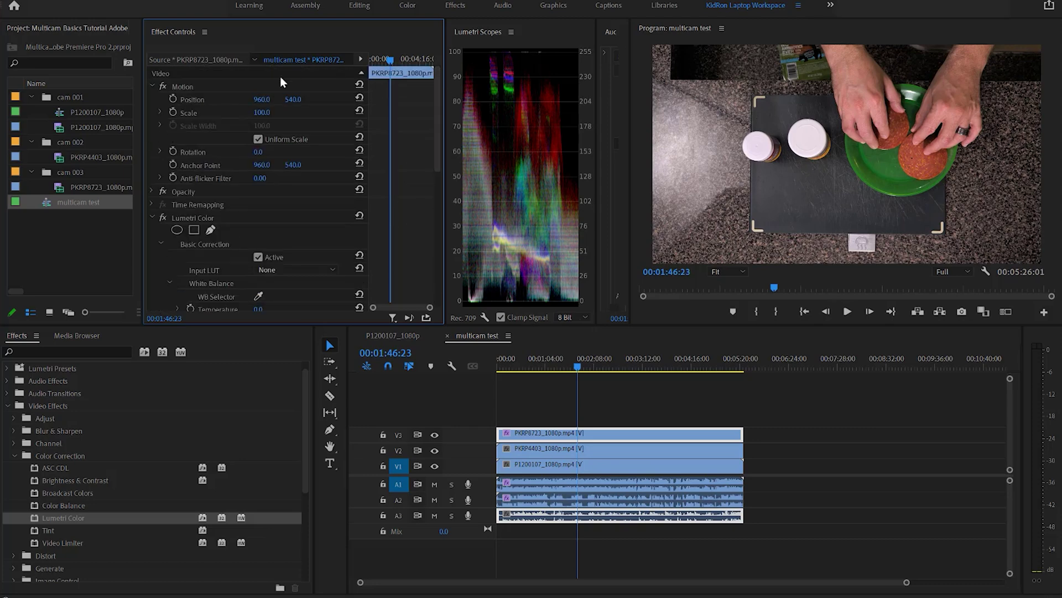
Toggle the overhead clip's Lumetri grade off and on to compare, then hide V3
{"action": "left_click", "coordinate": [163, 218]}
{"action": "left_click", "coordinate": [162, 218]}
{"action": "left_click", "coordinate": [434, 435]}
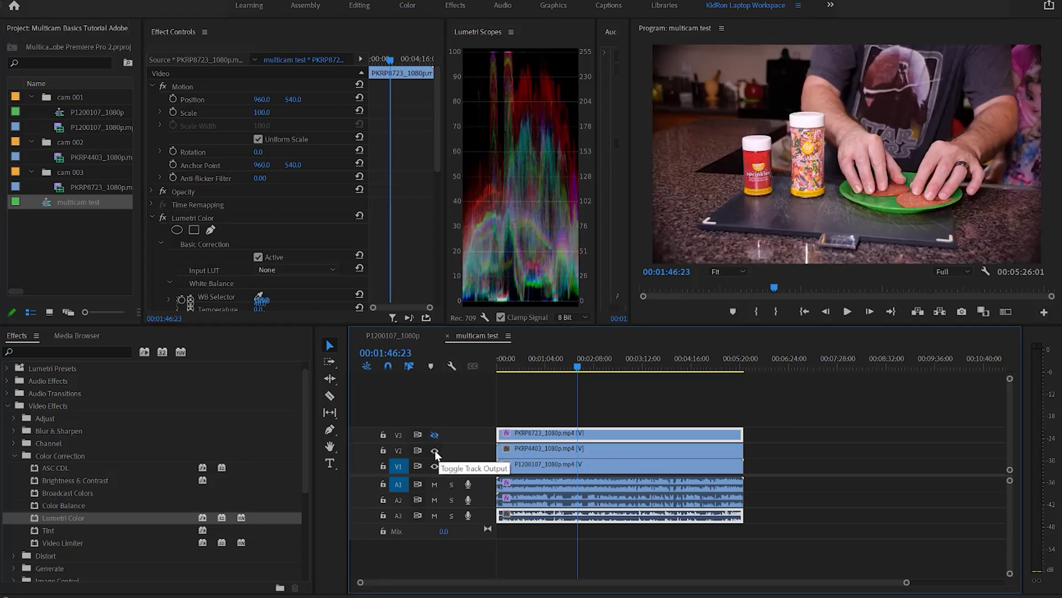
Apply Lumetri Color to the V2 clip with Saturation 0 for black-and-white, then hide V2
{"action": "left_click_drag", "start_coordinate": [73, 516], "coordinate": [629, 456]}
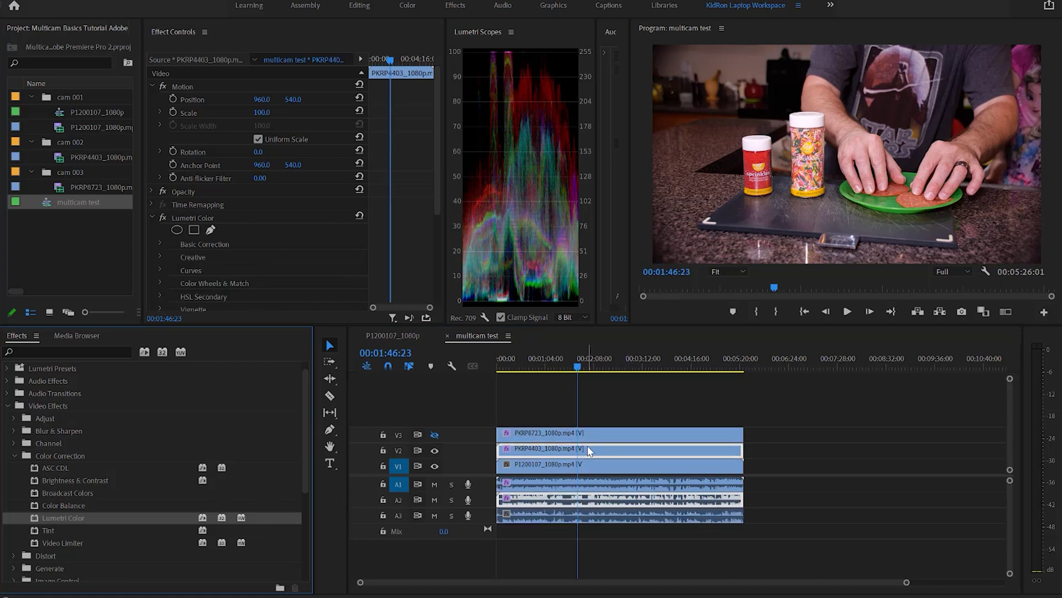
{"action": "left_click", "coordinate": [161, 244]}
{"action": "scroll", "coordinate": [164, 243], "scroll_direction": "down", "scroll_amount": 6}
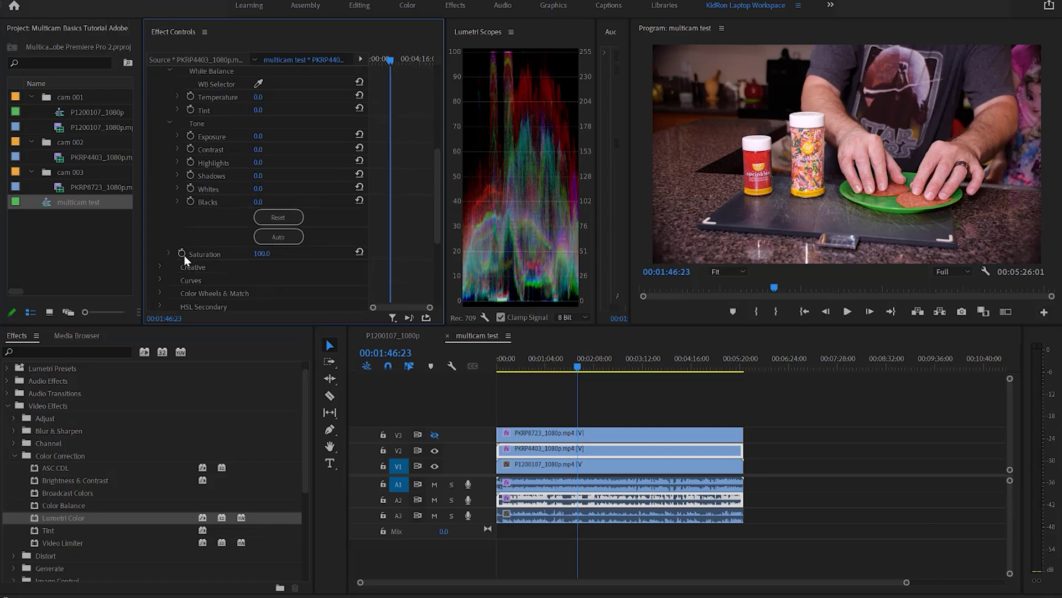
{"action": "left_click_drag", "start_coordinate": [265, 256], "coordinate": [210, 256]}
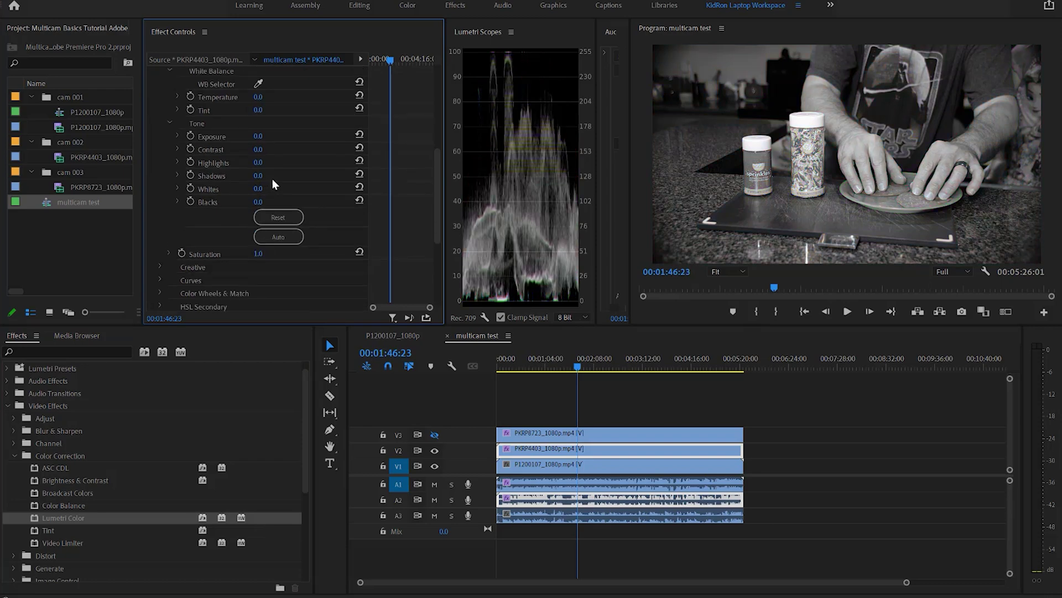
{"action": "left_click", "coordinate": [435, 450]}
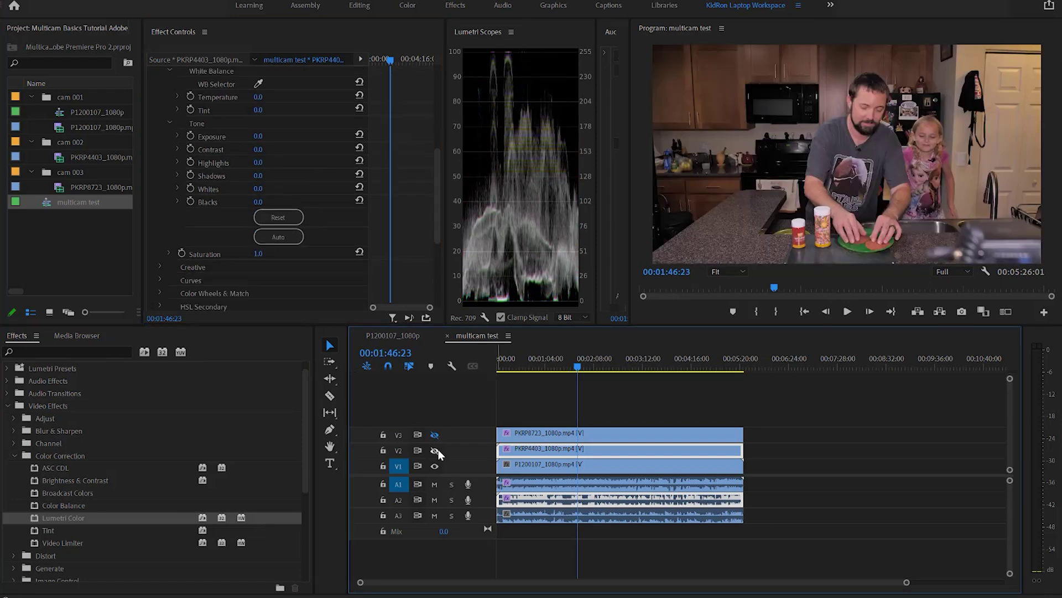
{"action": "left_click", "coordinate": [583, 367]}
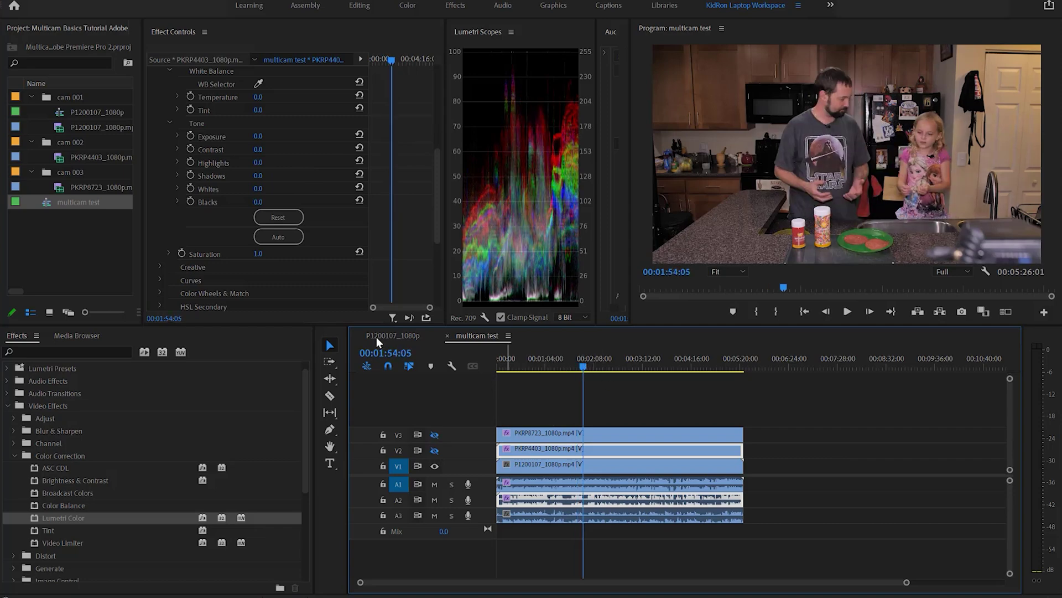
Apply Lumetri Color to the camera 1 clip on V1 and raise Basic Saturation to about 144
{"action": "left_click_drag", "start_coordinate": [69, 516], "coordinate": [578, 472]}
{"action": "scroll", "coordinate": [238, 243], "scroll_direction": "down", "scroll_amount": 2}
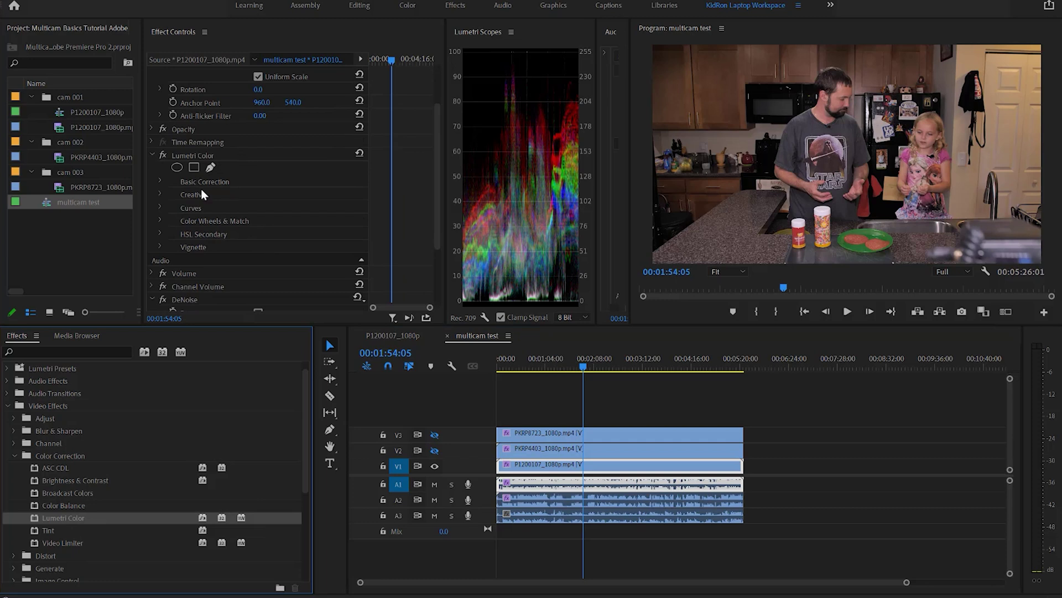
{"action": "left_click", "coordinate": [159, 182]}
{"action": "scroll", "coordinate": [159, 182], "scroll_direction": "down", "scroll_amount": 2}
{"action": "scroll", "coordinate": [160, 183], "scroll_direction": "down", "scroll_amount": 5}
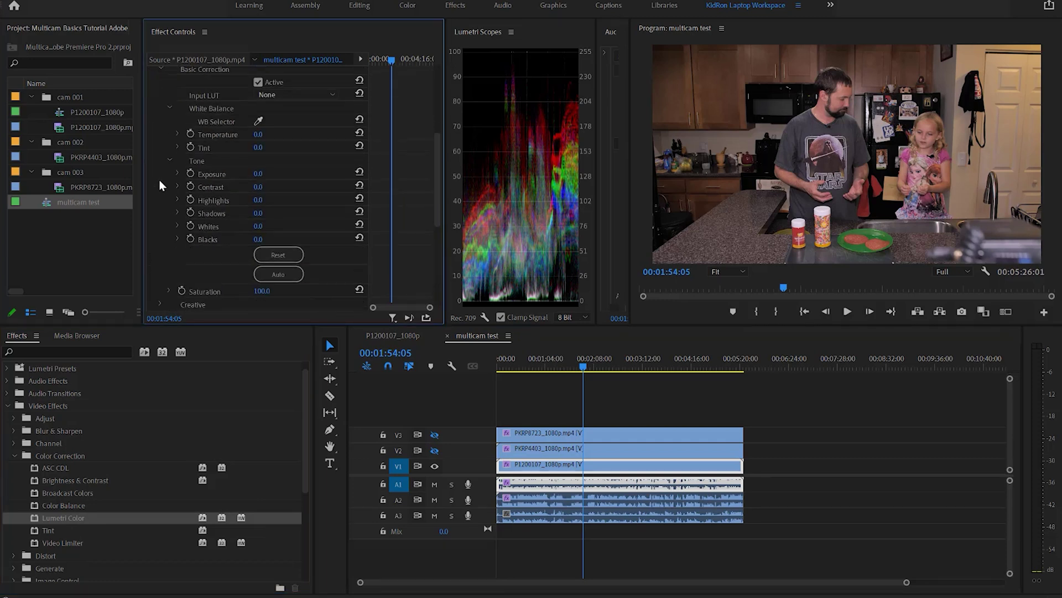
{"action": "left_click_drag", "start_coordinate": [262, 203], "coordinate": [271, 204]}
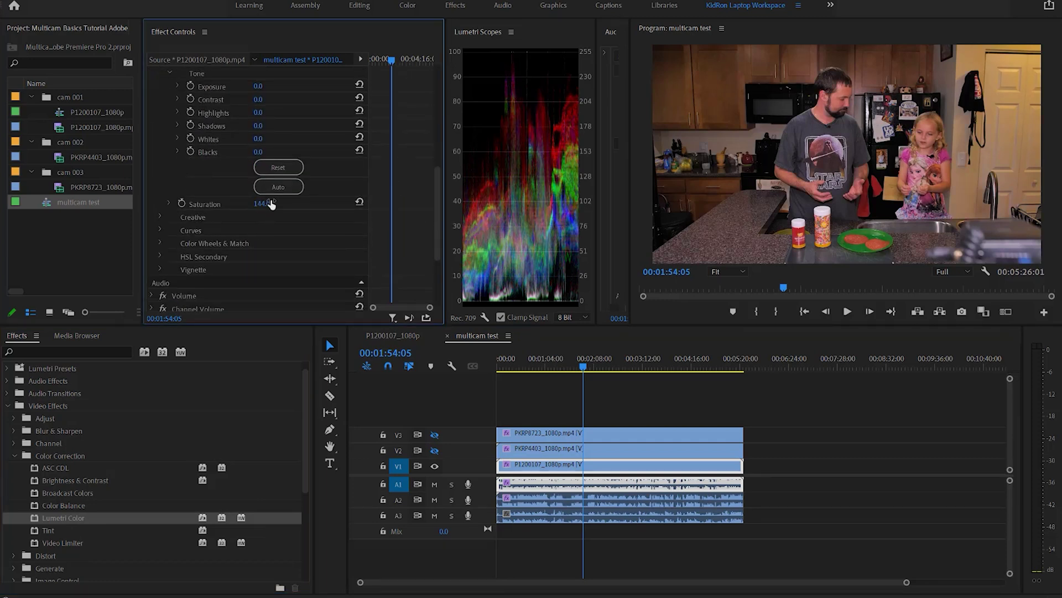
Set Creative Sharpen to 0, Vibrance to 24 and Creative Saturation to 124, then hide V3
{"action": "left_click", "coordinate": [159, 217]}
{"action": "left_click_drag", "start_coordinate": [258, 296], "coordinate": [258, 287]}
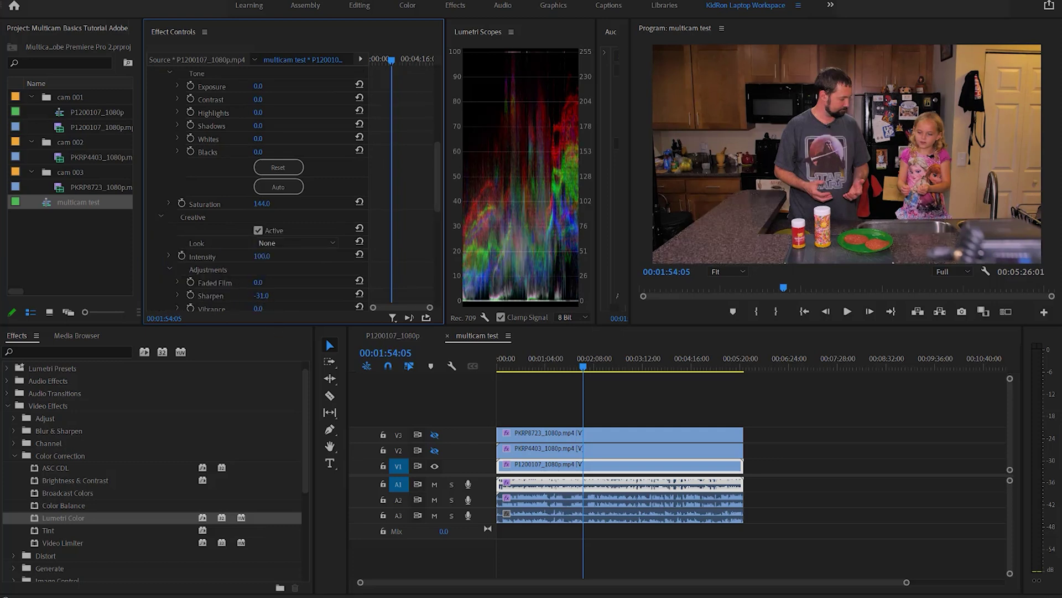
{"action": "left_click_drag", "start_coordinate": [269, 300], "coordinate": [258, 300]}
{"action": "scroll", "coordinate": [293, 246], "scroll_direction": "down", "scroll_amount": 2}
{"action": "left_click", "coordinate": [263, 234]}
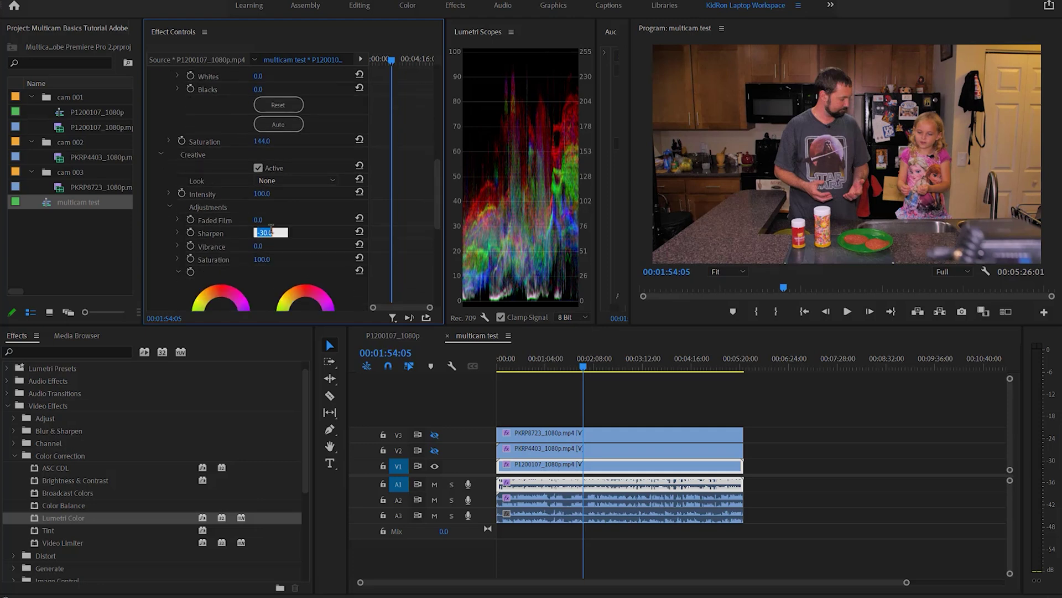
{"action": "type", "text": "0"}
{"action": "key", "text": "Return"}
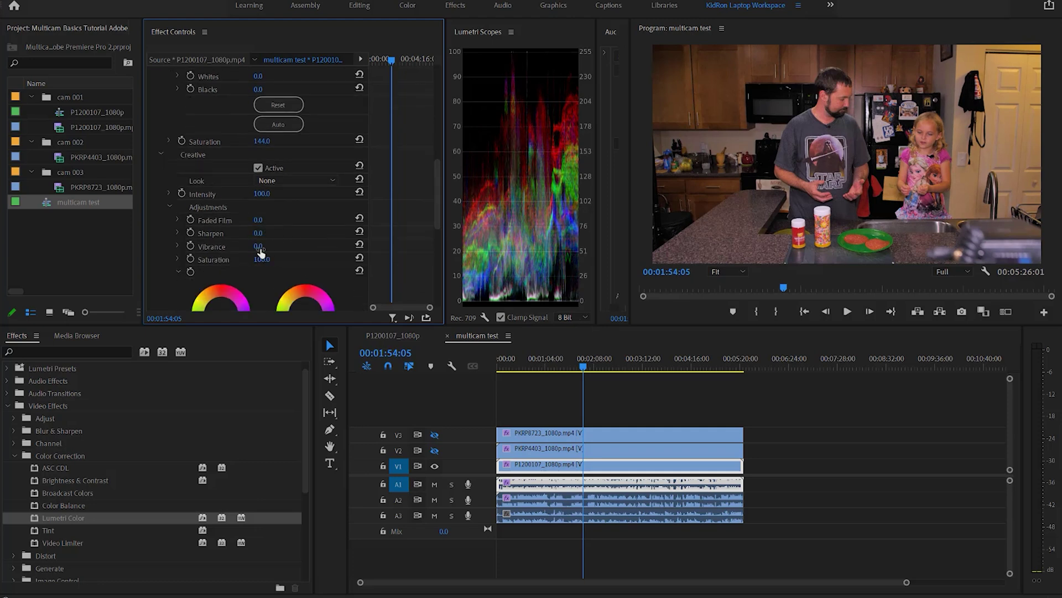
{"action": "mouse_move", "coordinate": [259, 246]}
{"action": "left_mouse_down"}
{"action": "mouse_move", "coordinate": [273, 246]}
{"action": "mouse_move", "coordinate": [274, 259]}
{"action": "left_mouse_up"}
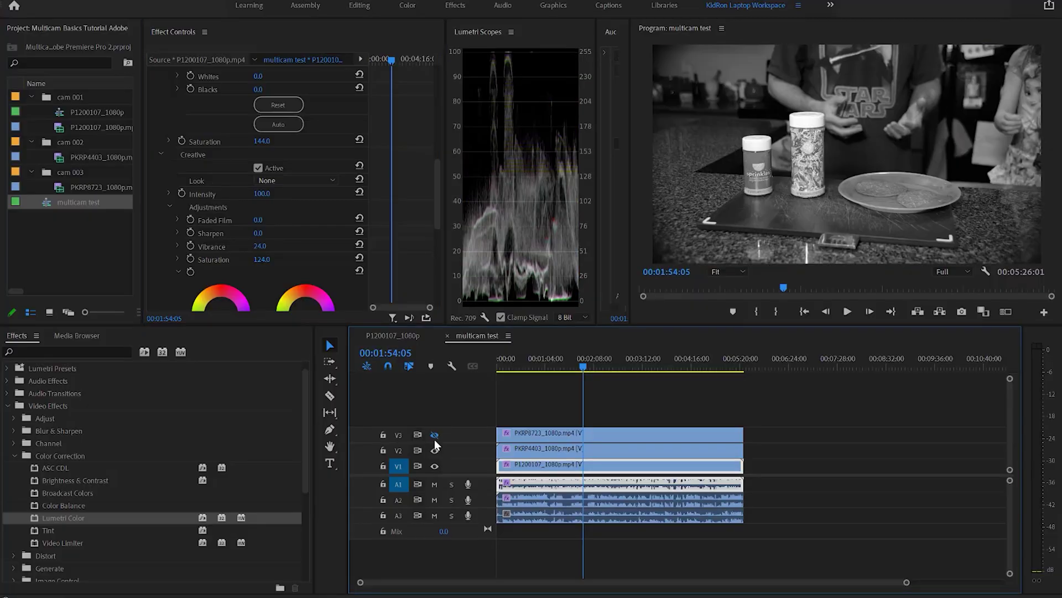
{"action": "left_click", "coordinate": [434, 435]}
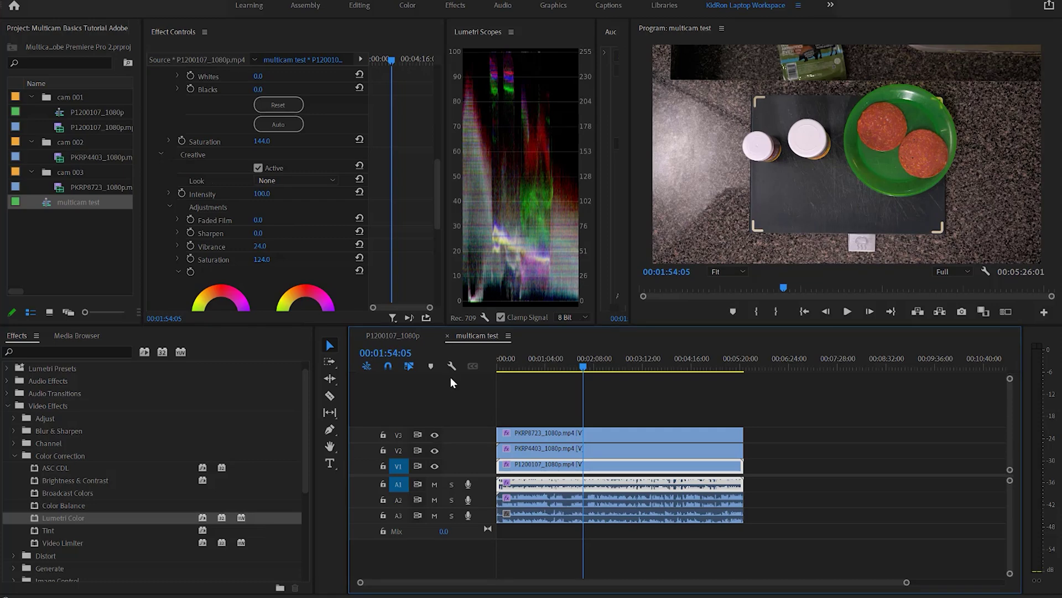
Return to the P1200107_1080p multicam sequence in the Timeline
{"action": "left_click", "coordinate": [395, 335]}
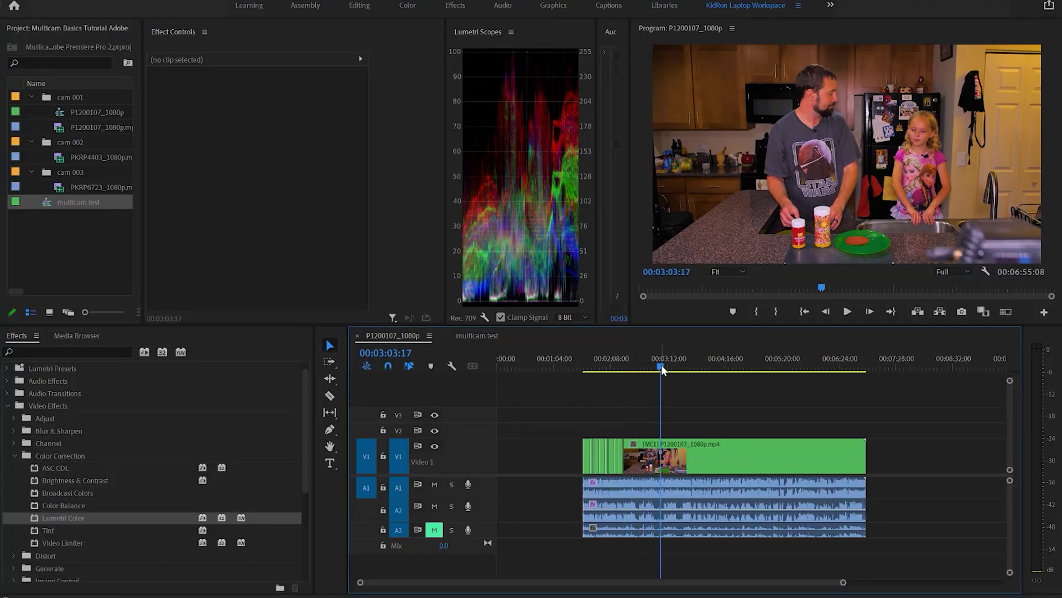
Razor the V1 multicam clip at five points along its length
{"action": "key", "text": "c"}
{"action": "left_click", "coordinate": [661, 457]}
{"action": "left_click", "coordinate": [692, 456]}
{"action": "left_click", "coordinate": [745, 456]}
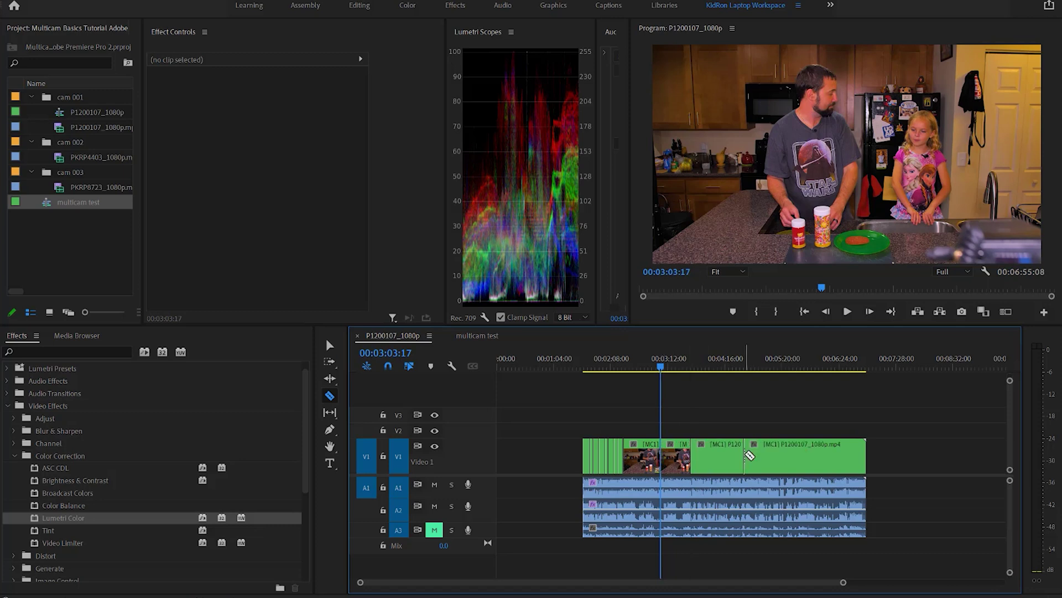
{"action": "left_click", "coordinate": [806, 456]}
{"action": "left_click", "coordinate": [834, 457]}
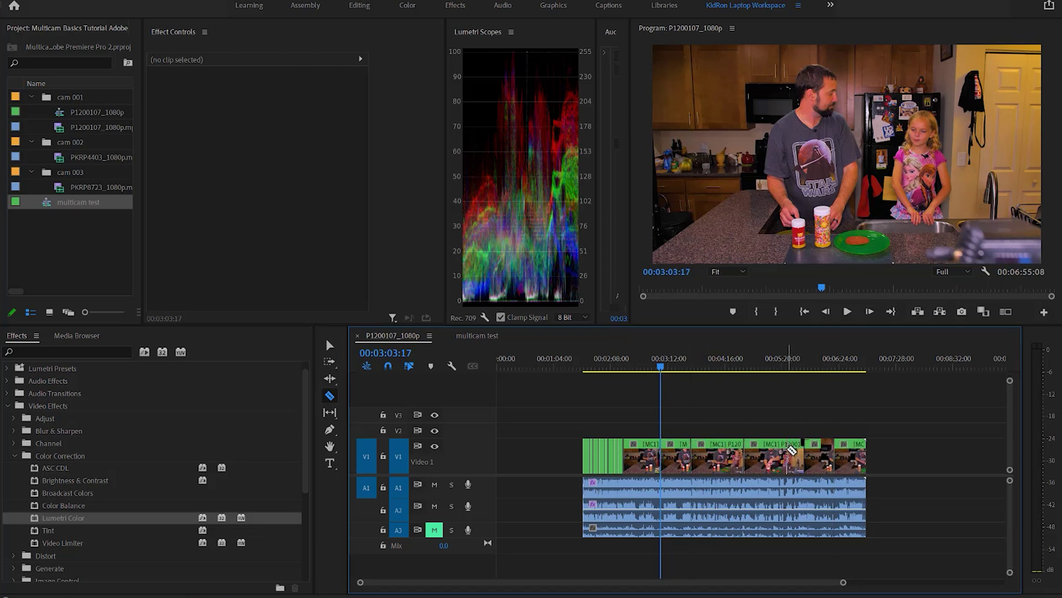
{"action": "key", "text": "v"}
Assign sections at 00:03:03:17, 00:04:38:04 and about 00:05:45 to black-and-white, overhead camera 3 and camera 2
{"action": "left_click_drag", "start_coordinate": [653, 366], "coordinate": [665, 364]}
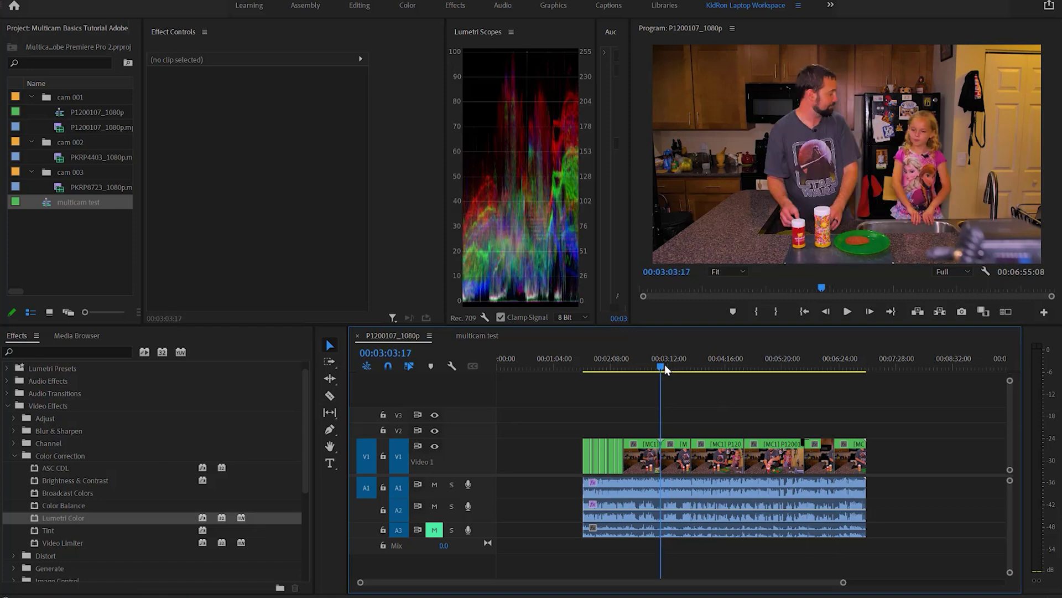
{"action": "left_click", "coordinate": [1006, 311]}
{"action": "left_click", "coordinate": [783, 132]}
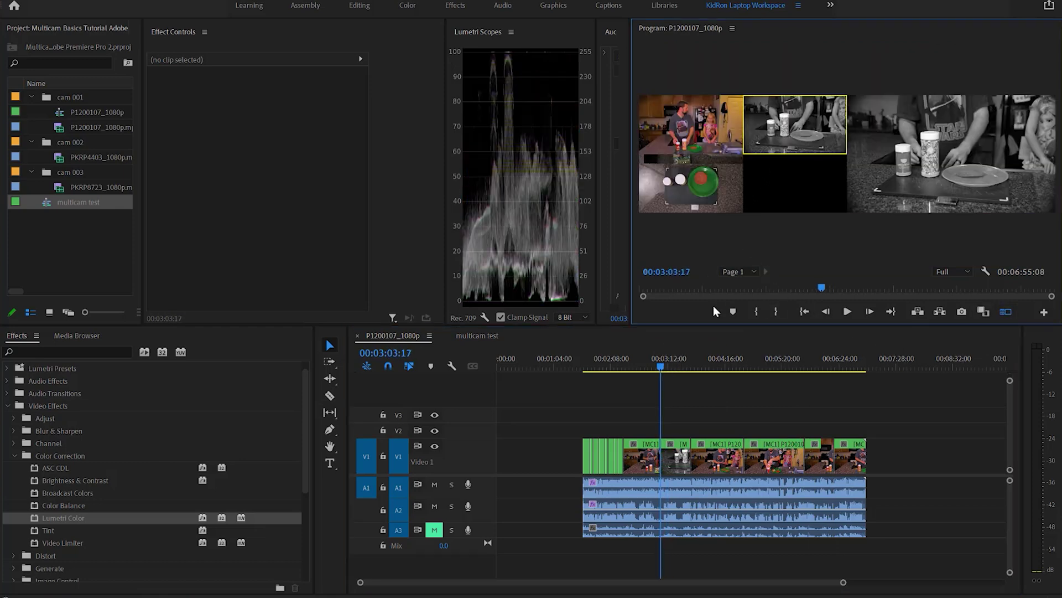
{"action": "left_click_drag", "start_coordinate": [725, 363], "coordinate": [746, 343]}
{"action": "left_click", "coordinate": [704, 188]}
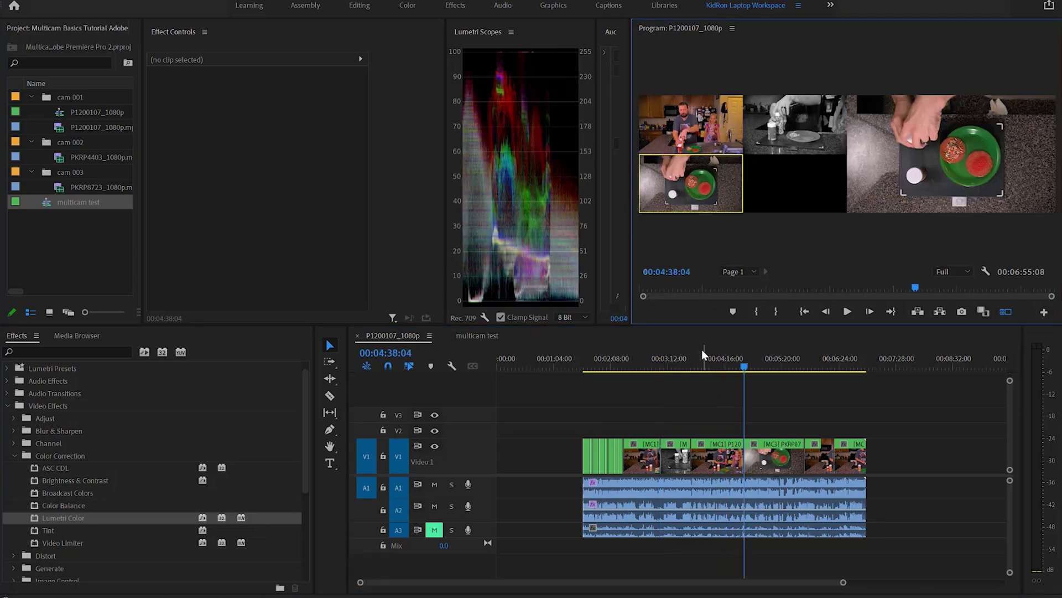
{"action": "left_click_drag", "start_coordinate": [746, 368], "coordinate": [805, 354]}
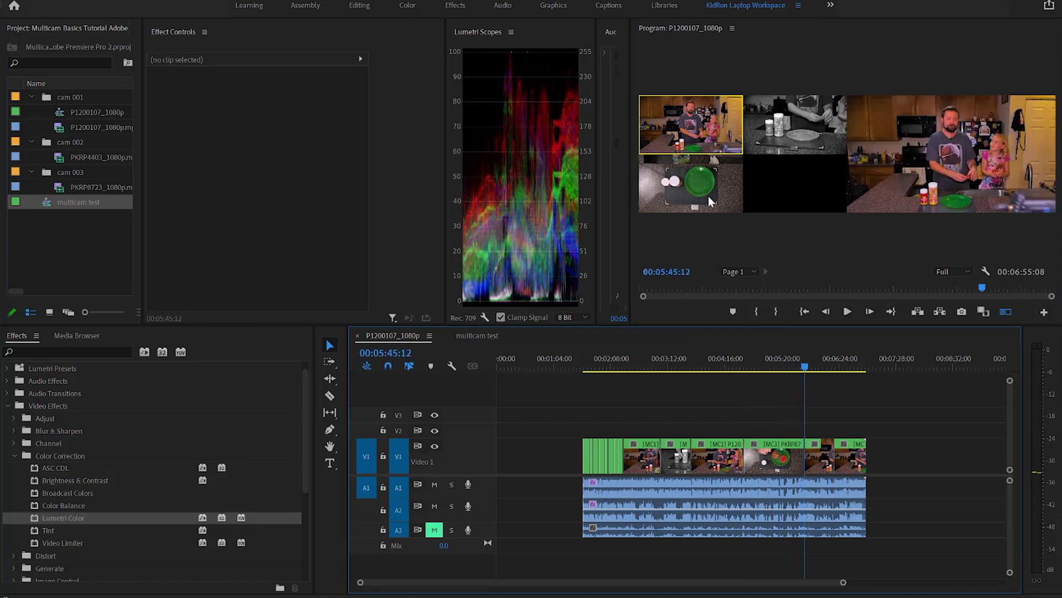
{"action": "left_click", "coordinate": [789, 137]}
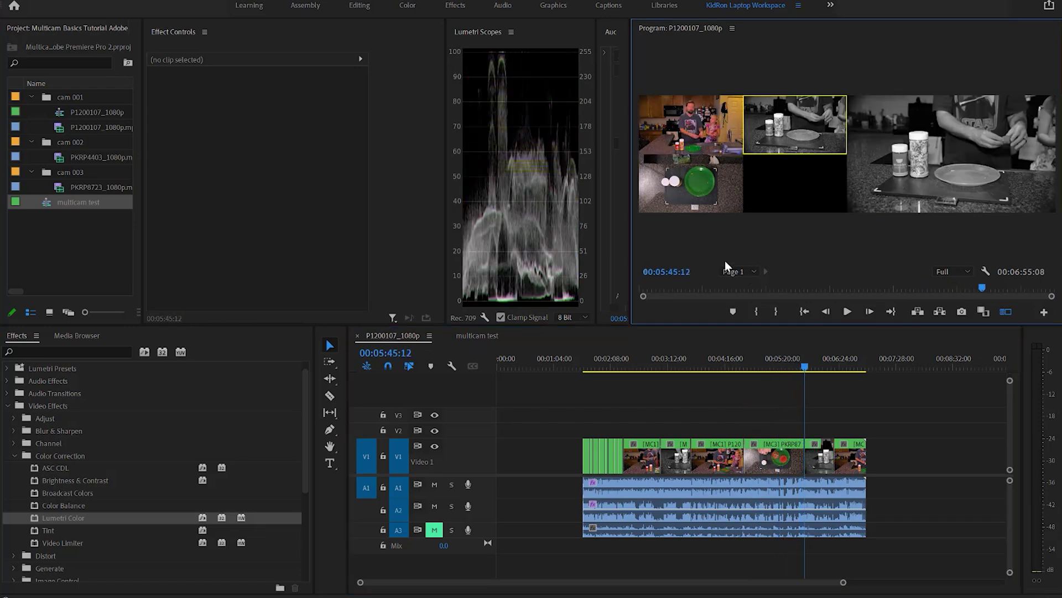
{"action": "left_click_drag", "start_coordinate": [814, 362], "coordinate": [682, 366]}
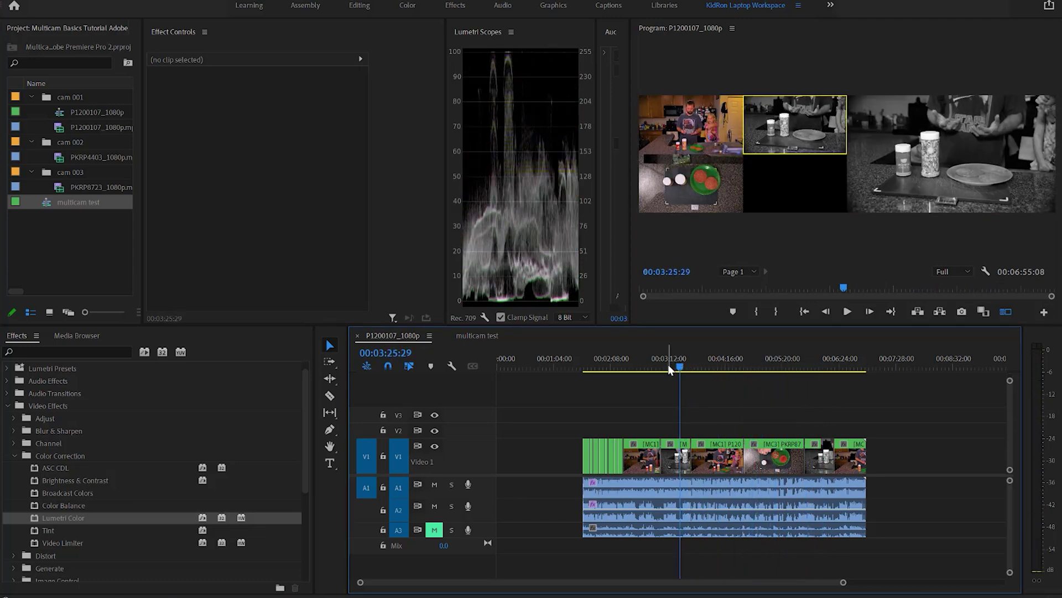
{"action": "left_click_drag", "start_coordinate": [682, 367], "coordinate": [584, 368]}
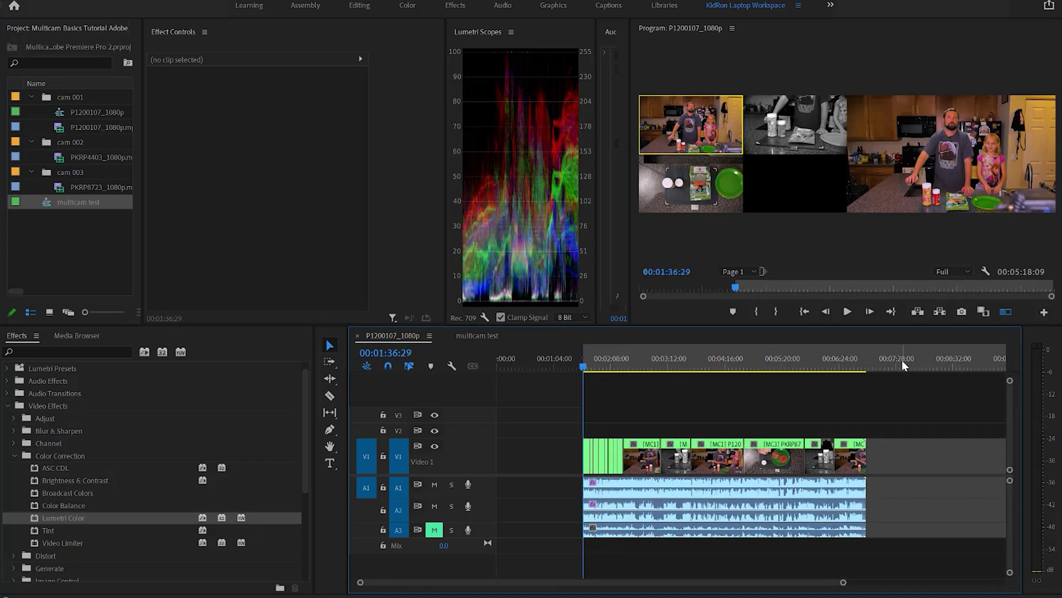
{"action": "left_click_drag", "start_coordinate": [897, 366], "coordinate": [873, 371]}
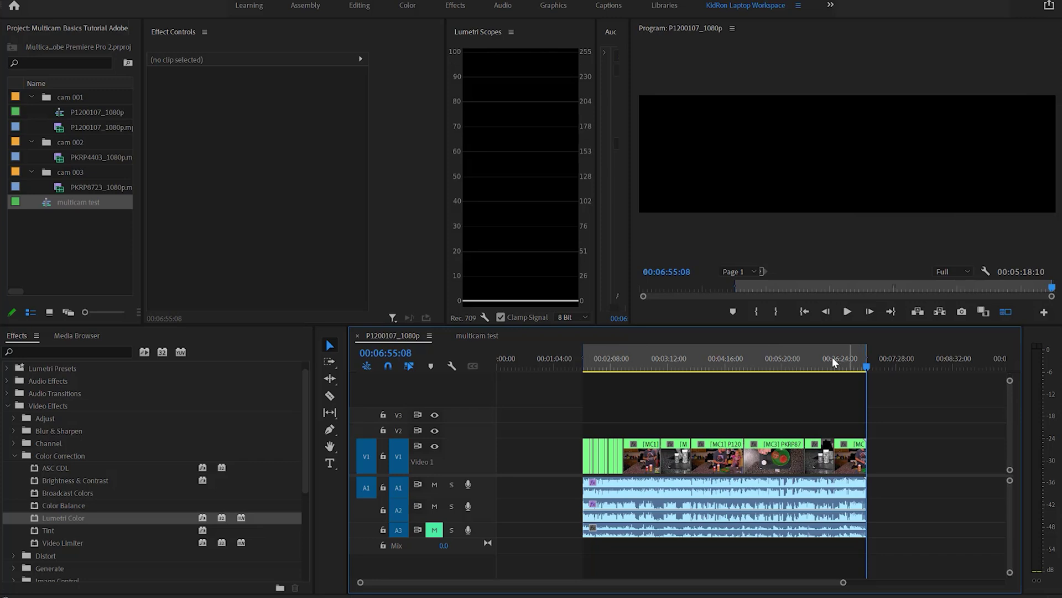
Open File > Export > Media with H.264, Match Source - High bitrate, and pick the output location
{"action": "left_click_drag", "start_coordinate": [806, 359], "coordinate": [670, 362]}
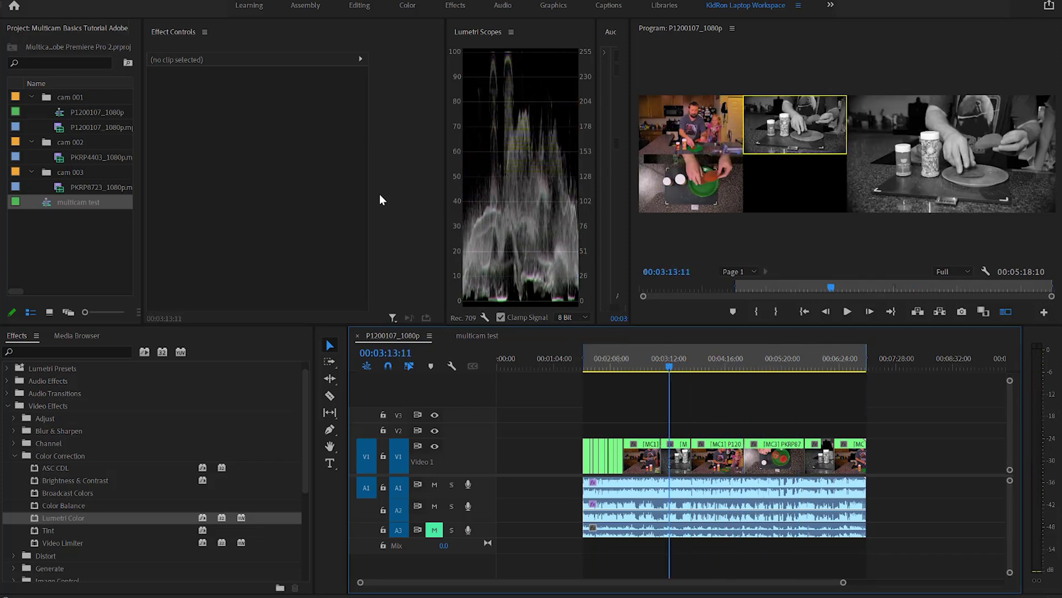
{"action": "key", "text": "alt+f"}
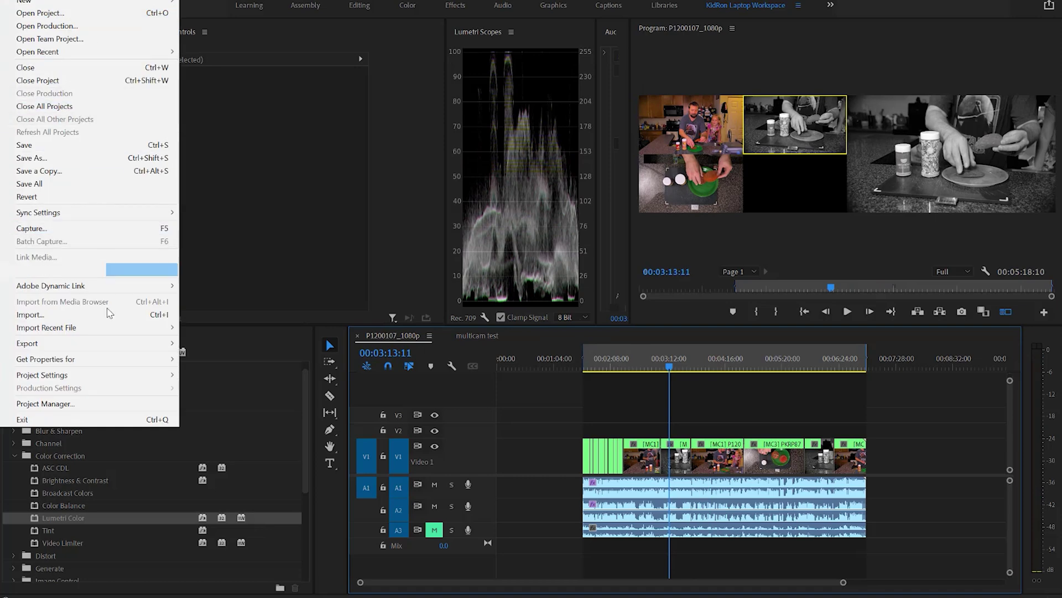
{"action": "mouse_move", "coordinate": [108, 345]}
{"action": "left_click", "coordinate": [201, 344]}
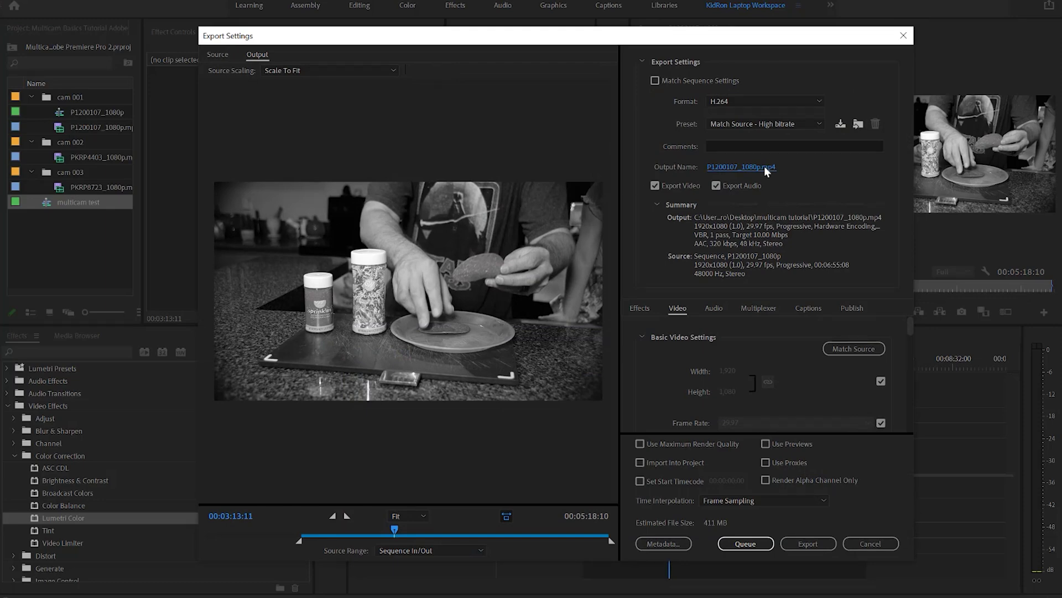
{"action": "left_click", "coordinate": [765, 166]}
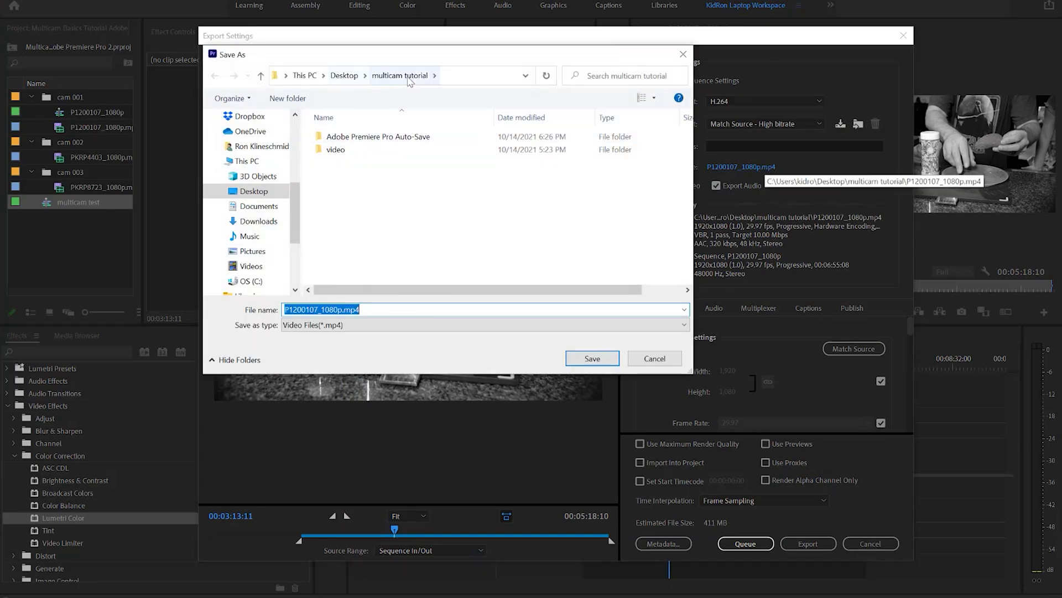
Save the output as P1200107_1080p.mp4 in the multicam tutorial folder and start the H.264 export
{"action": "left_click", "coordinate": [592, 358]}
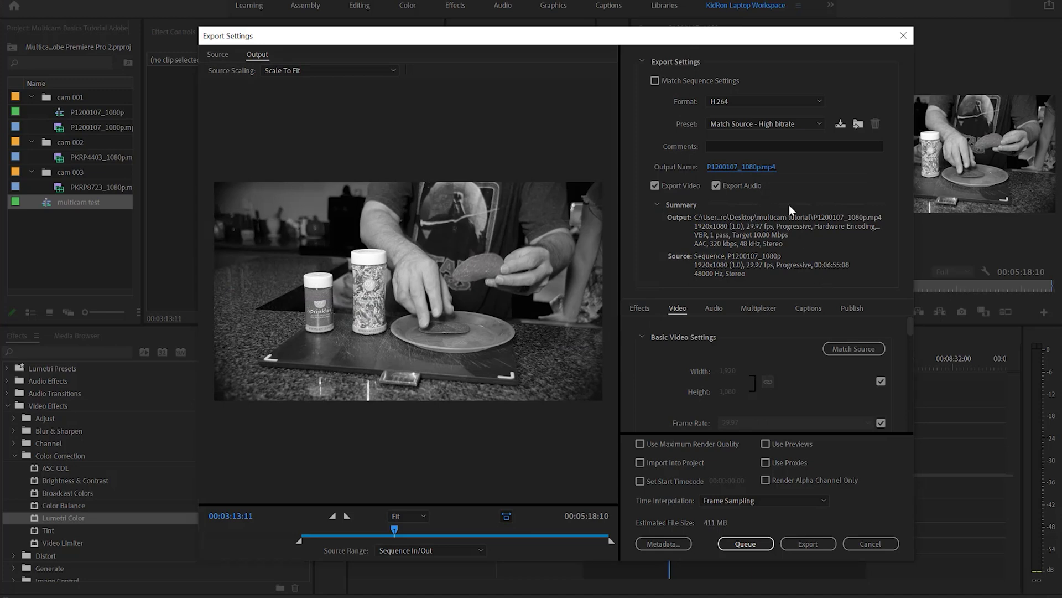
{"action": "left_click", "coordinate": [801, 542]}
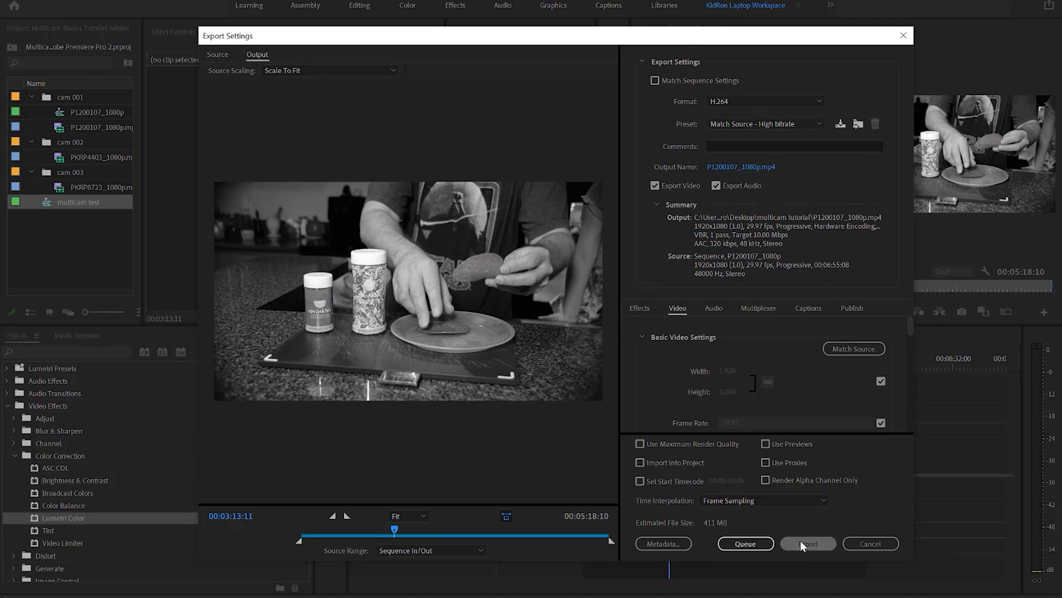